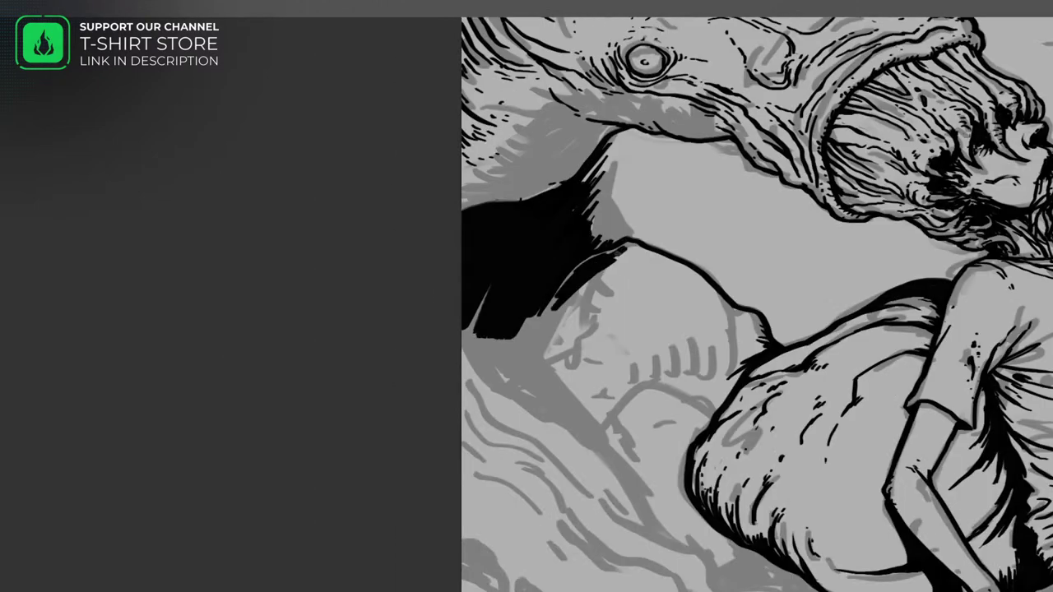
Ink the two rounded body segments behind the creature's belly and fill the gap beside them with solid black.
{"action": "mouse_move", "coordinate": [575, 279]}
{"action": "left_mouse_down"}
{"action": "mouse_move", "coordinate": [509, 361]}
{"action": "mouse_move", "coordinate": [559, 403]}
{"action": "mouse_move", "coordinate": [526, 460]}
{"action": "mouse_move", "coordinate": [493, 312]}
{"action": "mouse_move", "coordinate": [527, 325]}
{"action": "mouse_move", "coordinate": [576, 387]}
{"action": "mouse_move", "coordinate": [567, 428]}
{"action": "left_mouse_up"}
{"action": "mouse_move", "coordinate": [578, 467]}
{"action": "left_mouse_down"}
{"action": "mouse_move", "coordinate": [493, 403]}
{"action": "mouse_move", "coordinate": [542, 436]}
{"action": "left_mouse_up"}
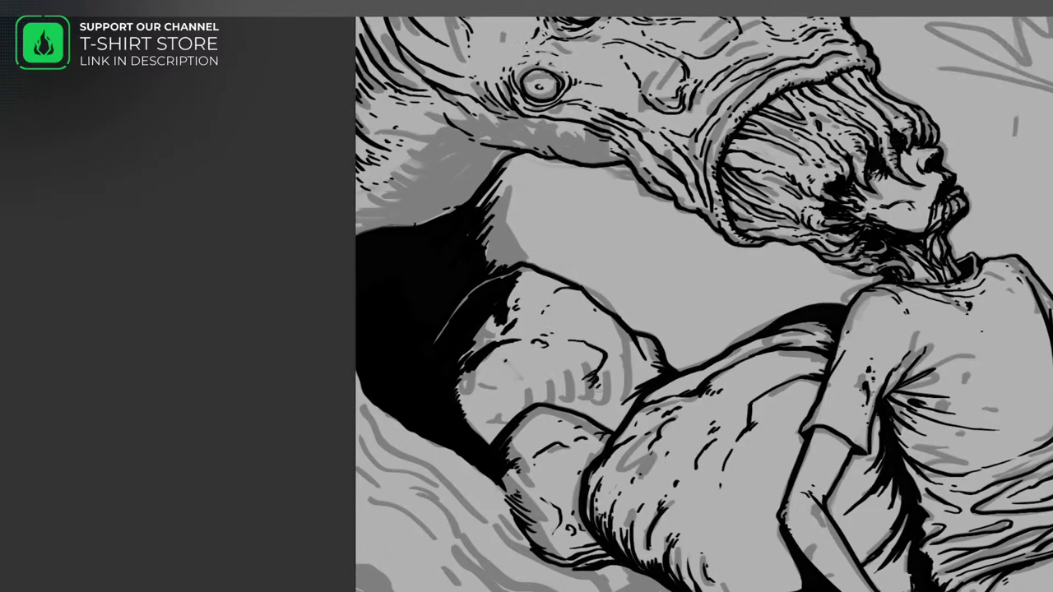
{"action": "left_click_drag", "start_coordinate": [633, 399], "coordinate": [515, 497]}
{"action": "mouse_move", "coordinate": [596, 377]}
{"action": "left_mouse_down"}
{"action": "mouse_move", "coordinate": [498, 448]}
{"action": "mouse_move", "coordinate": [436, 329]}
{"action": "mouse_move", "coordinate": [477, 364]}
{"action": "left_mouse_up"}
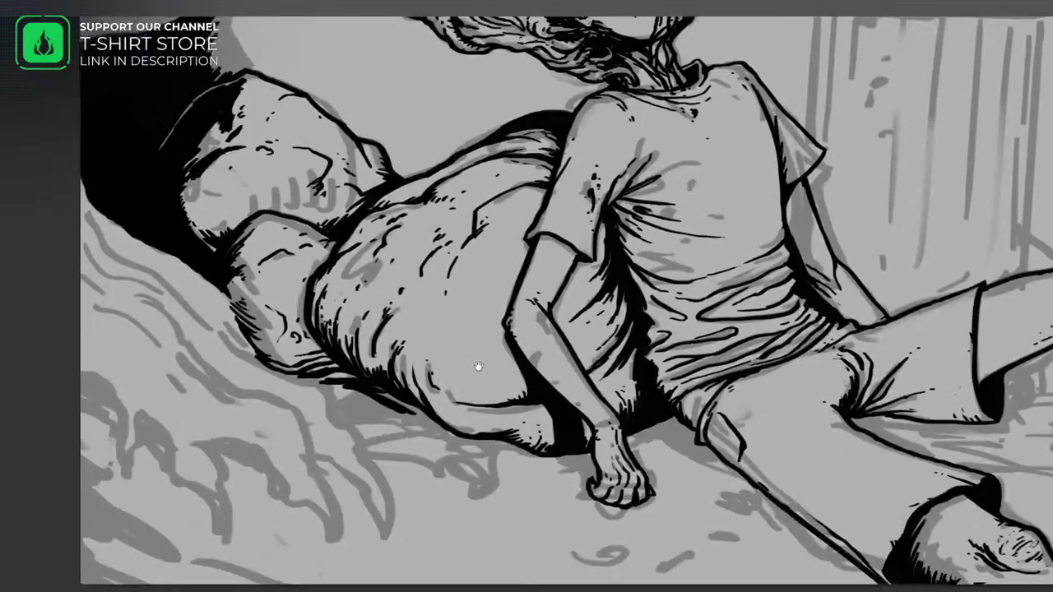
Flip the canvas horizontally and ink the creature's first two clawed fingers and the upper folds of its forearm.
{"action": "key", "text": "m"}
{"action": "scroll", "coordinate": [735, 306], "scroll_direction": "up", "scroll_amount": 2}
{"action": "mouse_move", "coordinate": [735, 305]}
{"action": "left_mouse_down"}
{"action": "mouse_move", "coordinate": [695, 329]}
{"action": "mouse_move", "coordinate": [828, 309]}
{"action": "left_mouse_up"}
{"action": "left_click_drag", "start_coordinate": [683, 387], "coordinate": [682, 350]}
{"action": "left_click_drag", "start_coordinate": [744, 316], "coordinate": [597, 452]}
{"action": "left_click_drag", "start_coordinate": [625, 411], "coordinate": [643, 375]}
{"action": "mouse_move", "coordinate": [622, 416]}
{"action": "left_mouse_down"}
{"action": "mouse_move", "coordinate": [664, 432]}
{"action": "mouse_move", "coordinate": [621, 464]}
{"action": "left_mouse_up"}
{"action": "left_click_drag", "start_coordinate": [650, 407], "coordinate": [612, 469]}
{"action": "left_click_drag", "start_coordinate": [625, 411], "coordinate": [607, 398]}
{"action": "left_click_drag", "start_coordinate": [723, 312], "coordinate": [843, 241]}
{"action": "left_click_drag", "start_coordinate": [729, 268], "coordinate": [677, 302]}
{"action": "mouse_move", "coordinate": [677, 296]}
{"action": "left_mouse_down"}
{"action": "mouse_move", "coordinate": [585, 330]}
{"action": "mouse_move", "coordinate": [575, 361]}
{"action": "left_mouse_up"}
{"action": "left_click_drag", "start_coordinate": [621, 335], "coordinate": [584, 355]}
{"action": "left_click_drag", "start_coordinate": [550, 401], "coordinate": [525, 478]}
{"action": "left_click_drag", "start_coordinate": [602, 399], "coordinate": [532, 458]}
{"action": "left_click_drag", "start_coordinate": [592, 403], "coordinate": [567, 423]}
{"action": "left_click_drag", "start_coordinate": [427, 276], "coordinate": [446, 238]}
{"action": "left_click_drag", "start_coordinate": [647, 313], "coordinate": [538, 437]}
{"action": "left_click_drag", "start_coordinate": [721, 301], "coordinate": [725, 246]}
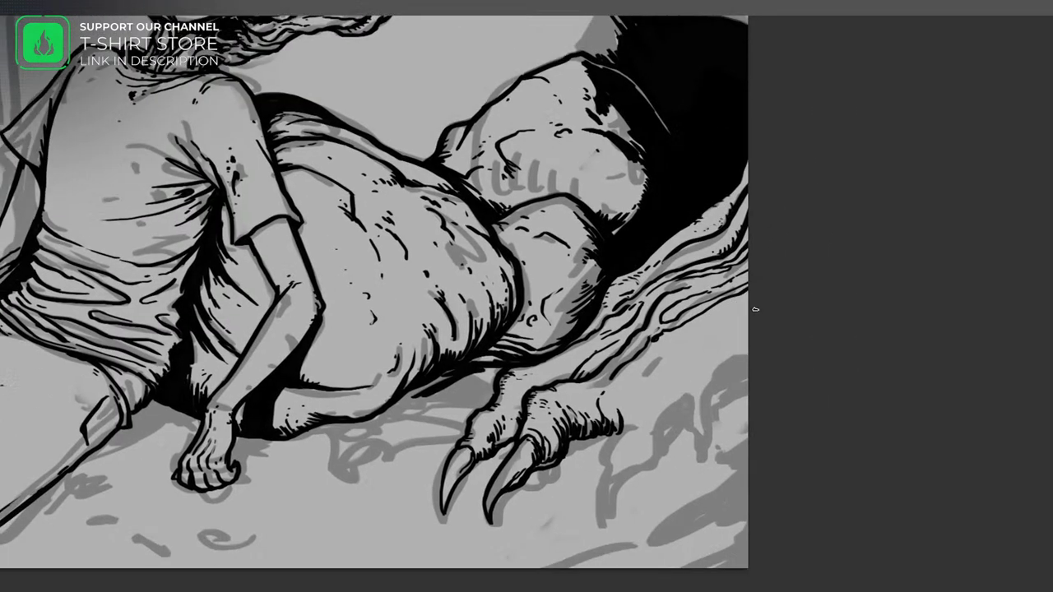
Ink the hand's two remaining clawed fingers and cover the forearm with wrinkled skin lines.
{"action": "mouse_move", "coordinate": [613, 379]}
{"action": "left_mouse_down"}
{"action": "mouse_move", "coordinate": [611, 339]}
{"action": "mouse_move", "coordinate": [603, 490]}
{"action": "left_mouse_up"}
{"action": "mouse_move", "coordinate": [706, 359]}
{"action": "left_mouse_down"}
{"action": "mouse_move", "coordinate": [700, 416]}
{"action": "mouse_move", "coordinate": [737, 345]}
{"action": "mouse_move", "coordinate": [716, 358]}
{"action": "left_mouse_up"}
{"action": "left_click_drag", "start_coordinate": [612, 358], "coordinate": [610, 393]}
{"action": "left_click_drag", "start_coordinate": [745, 285], "coordinate": [699, 311]}
{"action": "left_click_drag", "start_coordinate": [701, 355], "coordinate": [689, 401]}
{"action": "left_click_drag", "start_coordinate": [728, 294], "coordinate": [709, 301]}
{"action": "left_click_drag", "start_coordinate": [707, 333], "coordinate": [696, 344]}
{"action": "left_click_drag", "start_coordinate": [657, 247], "coordinate": [683, 304]}
{"action": "left_click_drag", "start_coordinate": [411, 329], "coordinate": [493, 362]}
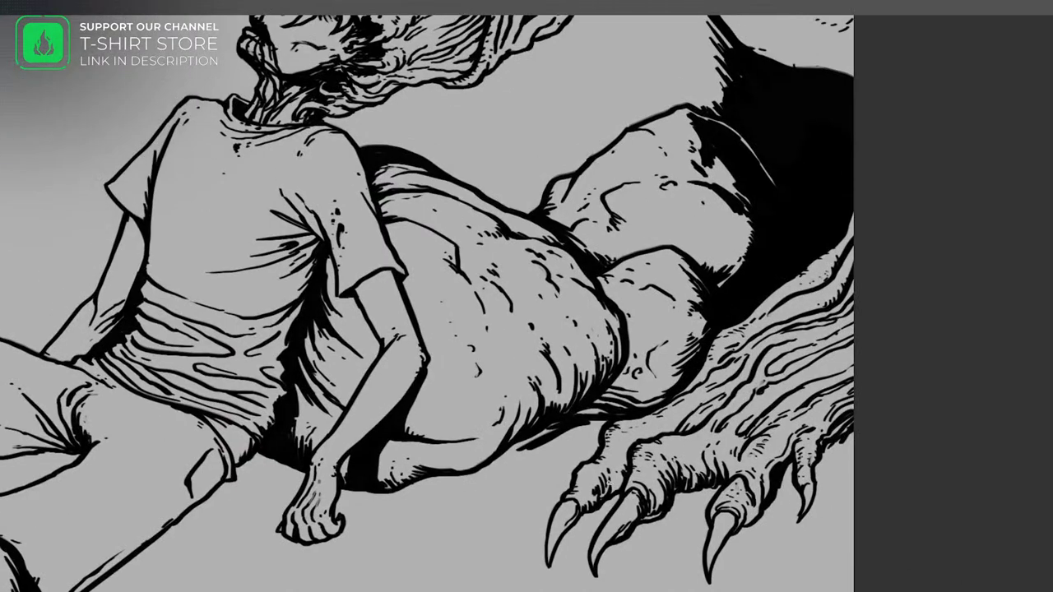
Fill the shadow beneath the creature's head and neck with solid black, ending it in ragged strokes.
{"action": "left_click_drag", "start_coordinate": [711, 10], "coordinate": [648, 322]}
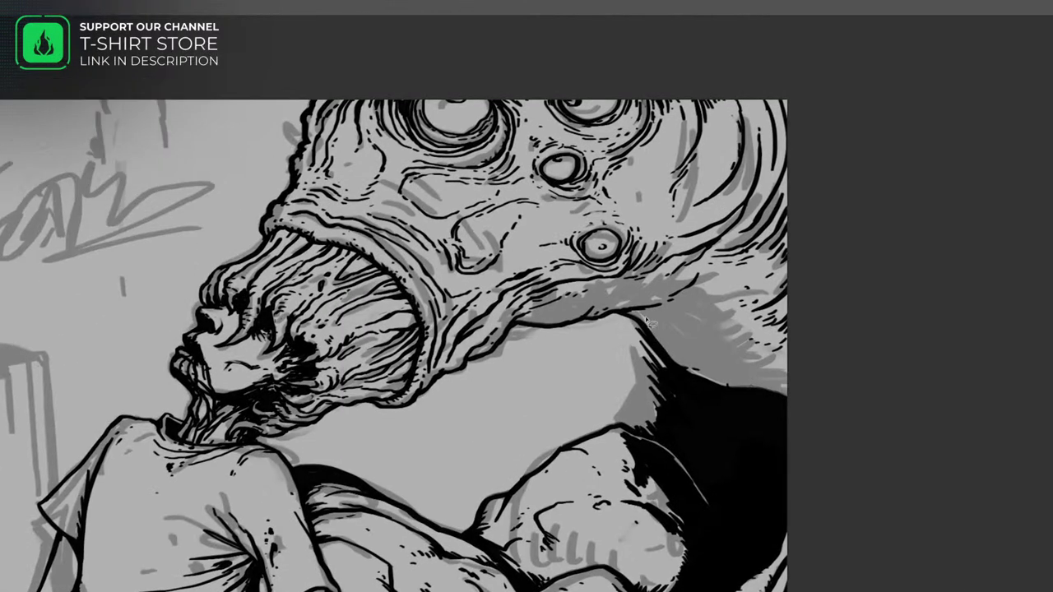
{"action": "left_click_drag", "start_coordinate": [671, 284], "coordinate": [707, 352]}
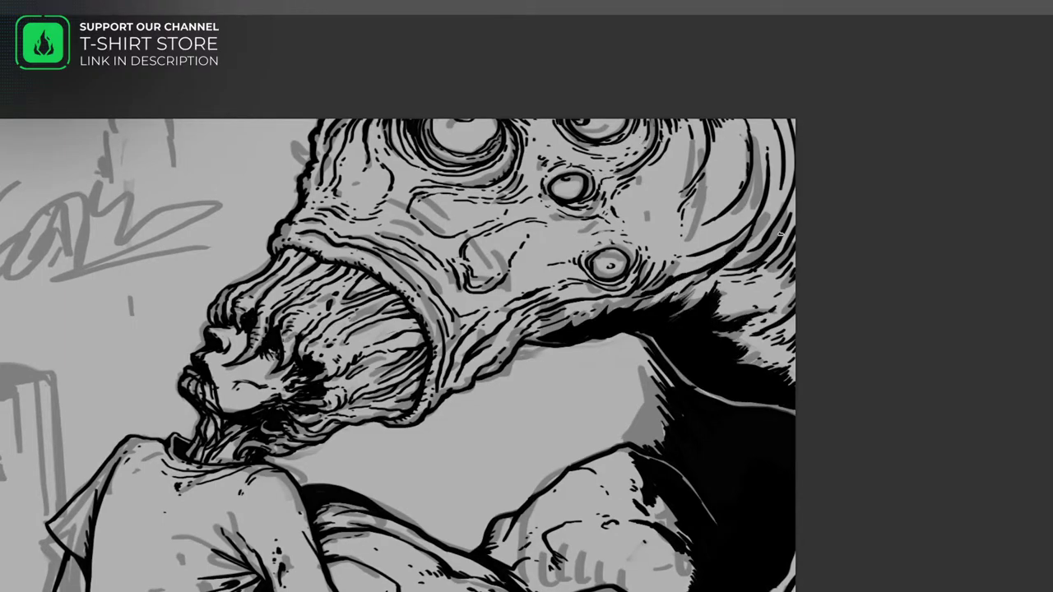
{"action": "scroll", "coordinate": [658, 309], "scroll_direction": "left", "scroll_amount": 5}
{"action": "scroll", "coordinate": [657, 309], "scroll_direction": "down", "scroll_amount": 1}
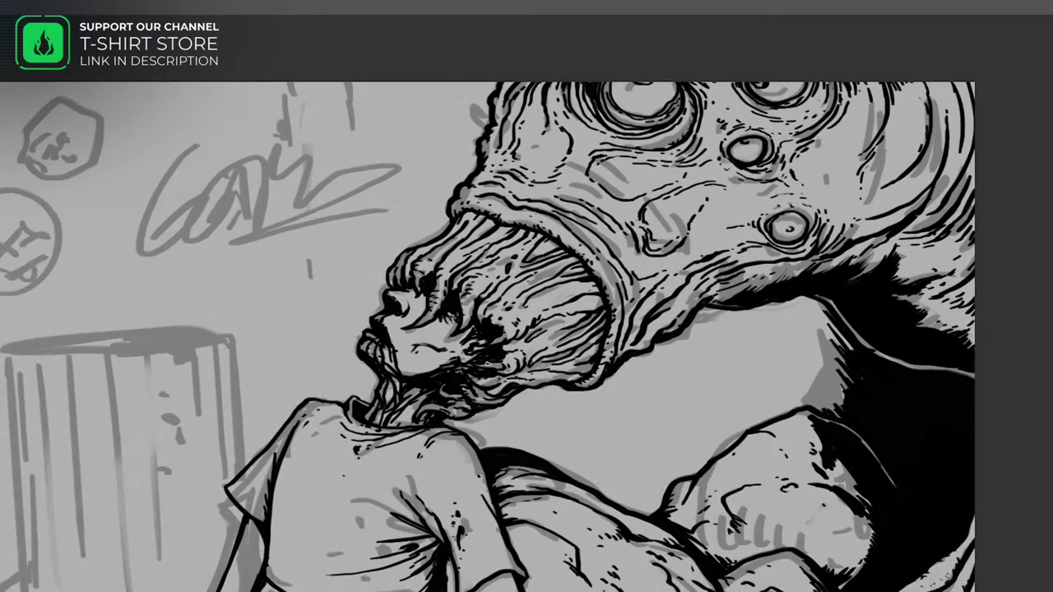
{"action": "scroll", "coordinate": [618, 349], "scroll_direction": "right", "scroll_amount": 4}
{"action": "scroll", "coordinate": [618, 350], "scroll_direction": "up", "scroll_amount": 1}
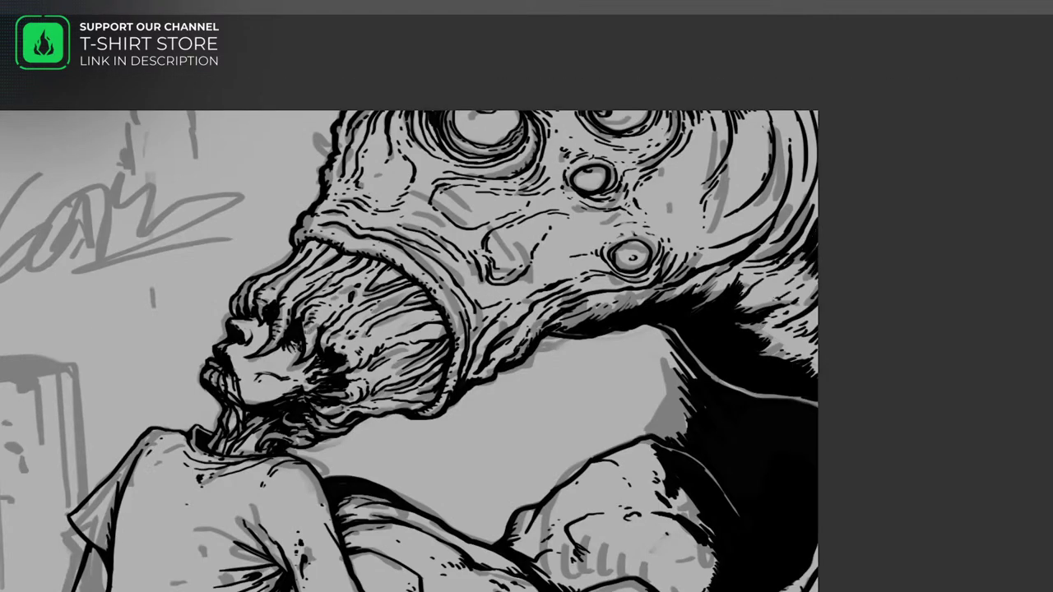
Ink a ragged black foreground mass in the drawing's lower corner below the creature's claws.
{"action": "scroll", "coordinate": [412, 349], "scroll_direction": "left", "scroll_amount": 2}
{"action": "scroll", "coordinate": [411, 349], "scroll_direction": "down", "scroll_amount": 5}
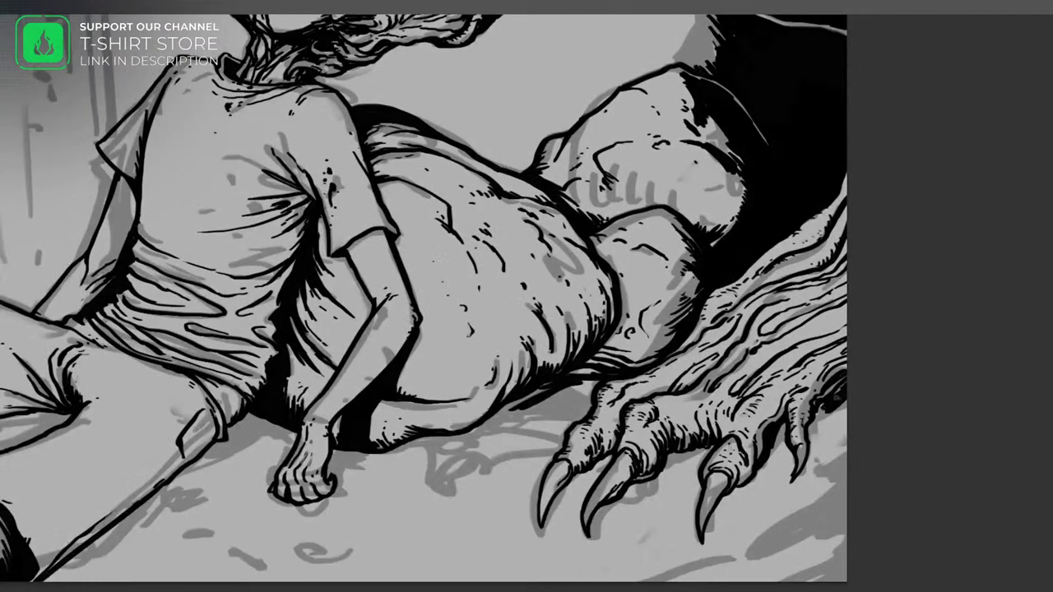
{"action": "scroll", "coordinate": [427, 296], "scroll_direction": "down", "scroll_amount": 1}
{"action": "scroll", "coordinate": [510, 279], "scroll_direction": "left", "scroll_amount": 4}
{"action": "scroll", "coordinate": [509, 280], "scroll_direction": "down", "scroll_amount": 1}
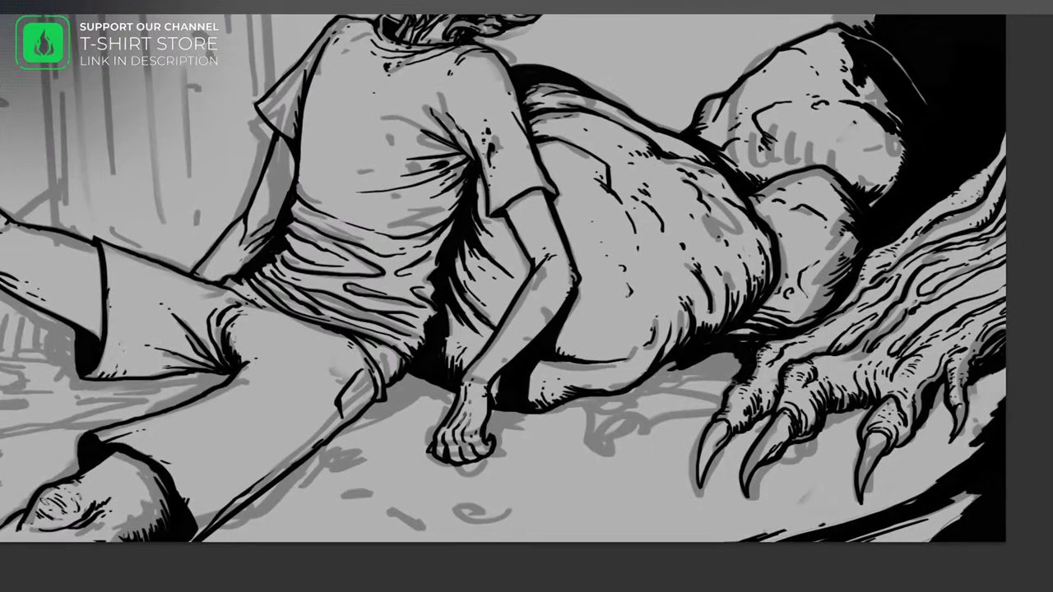
Ink scattered papers, a loose strap, a crushed can and pebbles on the ground between the figure's hand and the claws.
{"action": "mouse_move", "coordinate": [695, 385]}
{"action": "left_mouse_down"}
{"action": "mouse_move", "coordinate": [648, 383]}
{"action": "mouse_move", "coordinate": [678, 404]}
{"action": "left_mouse_up"}
{"action": "left_click_drag", "start_coordinate": [615, 398], "coordinate": [585, 410]}
{"action": "mouse_move", "coordinate": [663, 408]}
{"action": "left_mouse_down"}
{"action": "mouse_move", "coordinate": [549, 421]}
{"action": "mouse_move", "coordinate": [561, 401]}
{"action": "left_mouse_up"}
{"action": "mouse_move", "coordinate": [643, 439]}
{"action": "left_mouse_down"}
{"action": "mouse_move", "coordinate": [686, 446]}
{"action": "mouse_move", "coordinate": [674, 446]}
{"action": "left_mouse_up"}
{"action": "mouse_move", "coordinate": [608, 459]}
{"action": "left_mouse_down"}
{"action": "mouse_move", "coordinate": [652, 471]}
{"action": "mouse_move", "coordinate": [630, 466]}
{"action": "left_mouse_up"}
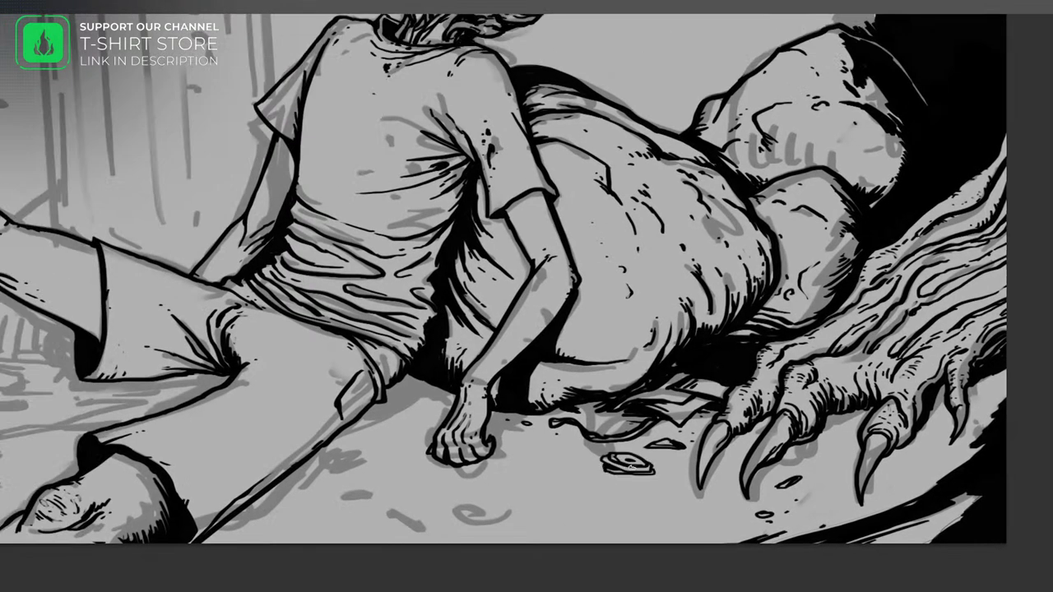
Ink the black shadow under the figure's hip and a sheet of paper beside the lower thigh.
{"action": "scroll", "coordinate": [630, 466], "scroll_direction": "up", "scroll_amount": 2}
{"action": "left_click_drag", "start_coordinate": [635, 395], "coordinate": [543, 440]}
{"action": "scroll", "coordinate": [575, 428], "scroll_direction": "up", "scroll_amount": 1}
{"action": "left_click_drag", "start_coordinate": [653, 414], "coordinate": [600, 454]}
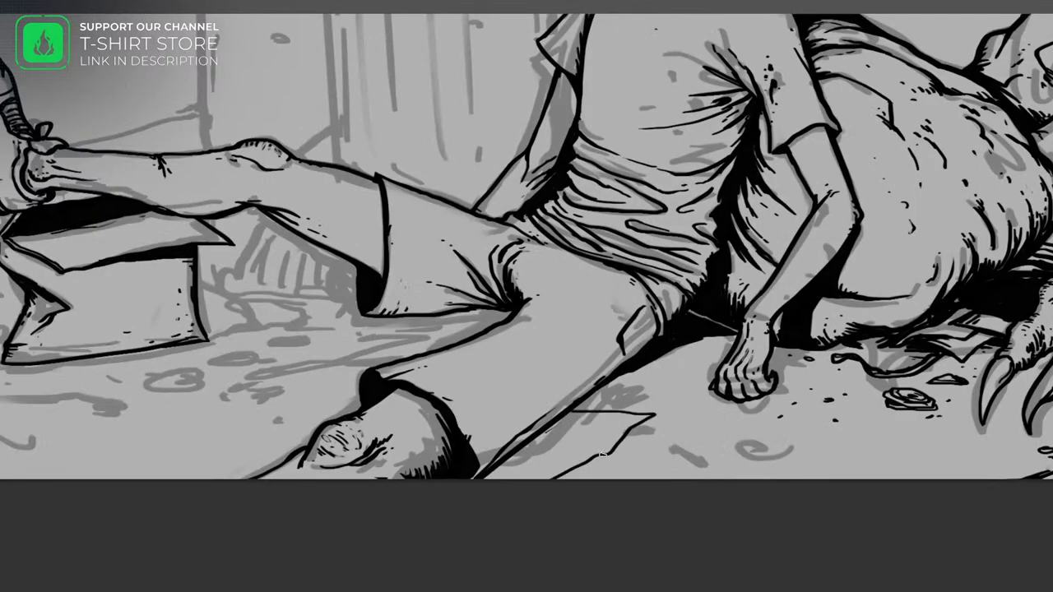
{"action": "scroll", "coordinate": [526, 246], "scroll_direction": "right", "scroll_amount": 3}
{"action": "scroll", "coordinate": [670, 468], "scroll_direction": "left", "scroll_amount": 5}
Ink rubble and a cast shadow beneath the raised leg, plus the black foreground mass in the corner below the box.
{"action": "left_click_drag", "start_coordinate": [699, 385], "coordinate": [568, 410]}
{"action": "scroll", "coordinate": [567, 403], "scroll_direction": "left", "scroll_amount": 3}
{"action": "mouse_move", "coordinate": [588, 346]}
{"action": "left_mouse_down"}
{"action": "mouse_move", "coordinate": [543, 384]}
{"action": "mouse_move", "coordinate": [633, 378]}
{"action": "mouse_move", "coordinate": [658, 407]}
{"action": "left_mouse_up"}
{"action": "left_click_drag", "start_coordinate": [506, 436], "coordinate": [555, 449]}
{"action": "scroll", "coordinate": [543, 427], "scroll_direction": "left", "scroll_amount": 3}
{"action": "scroll", "coordinate": [543, 428], "scroll_direction": "up", "scroll_amount": 2}
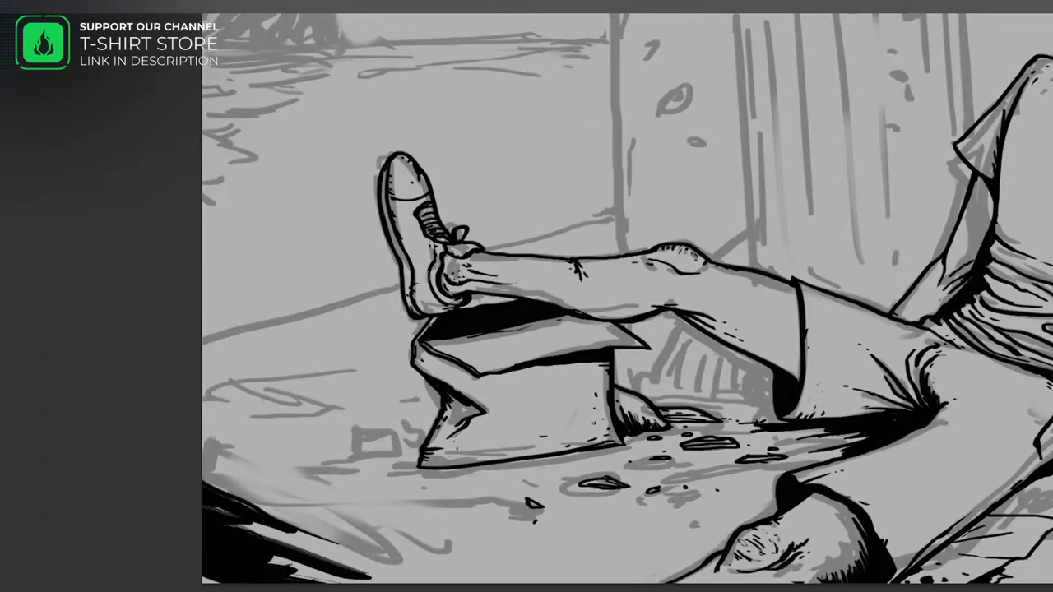
{"action": "scroll", "coordinate": [597, 300], "scroll_direction": "right", "scroll_amount": 3}
{"action": "scroll", "coordinate": [597, 300], "scroll_direction": "down", "scroll_amount": 1}
{"action": "left_click_drag", "start_coordinate": [489, 452], "coordinate": [497, 461]}
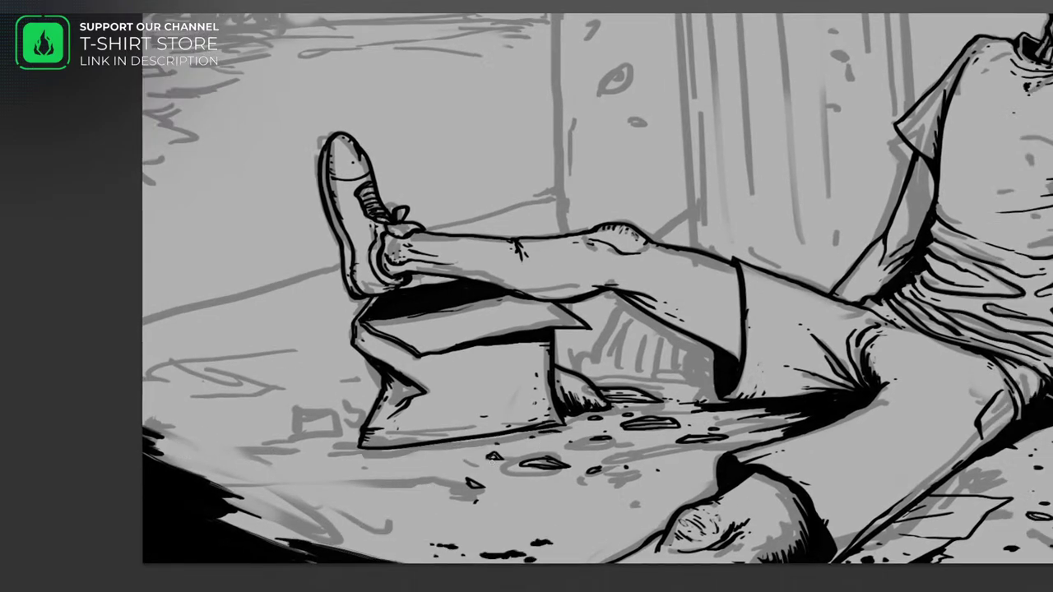
Ink the open tin can and a flat sheet of paper beside the box, with small pebbles around them.
{"action": "scroll", "coordinate": [597, 300], "scroll_direction": "down", "scroll_amount": 1}
{"action": "scroll", "coordinate": [597, 300], "scroll_direction": "right", "scroll_amount": 2}
{"action": "scroll", "coordinate": [597, 301], "scroll_direction": "up", "scroll_amount": 2}
{"action": "left_click_drag", "start_coordinate": [304, 502], "coordinate": [395, 493]}
{"action": "scroll", "coordinate": [597, 300], "scroll_direction": "left", "scroll_amount": 3}
{"action": "scroll", "coordinate": [597, 300], "scroll_direction": "up", "scroll_amount": 1}
{"action": "mouse_move", "coordinate": [313, 452]}
{"action": "left_mouse_down"}
{"action": "mouse_move", "coordinate": [362, 481]}
{"action": "mouse_move", "coordinate": [321, 462]}
{"action": "left_mouse_up"}
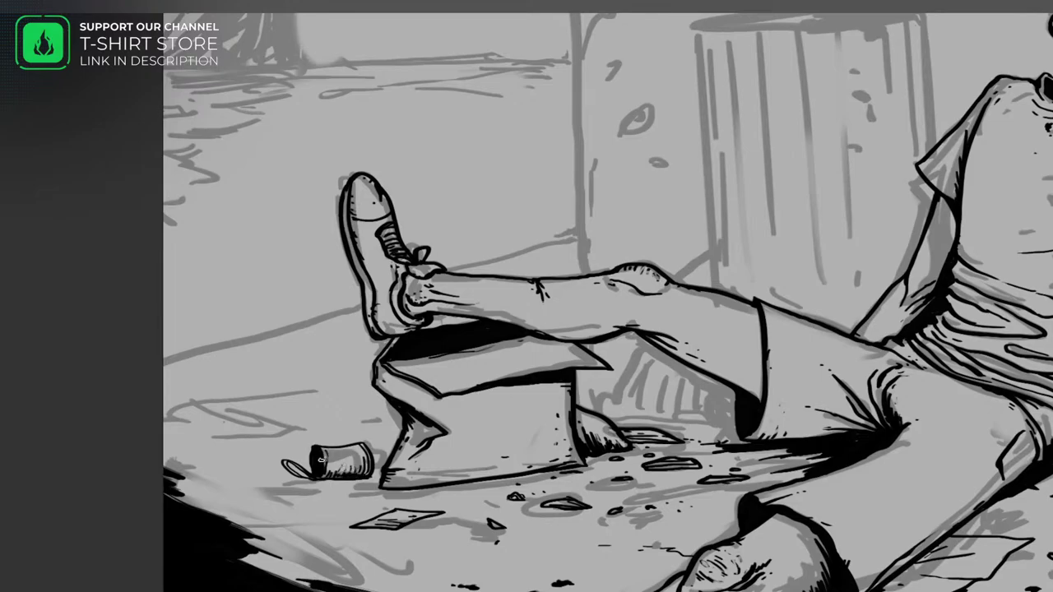
{"action": "scroll", "coordinate": [526, 302], "scroll_direction": "right", "scroll_amount": 3}
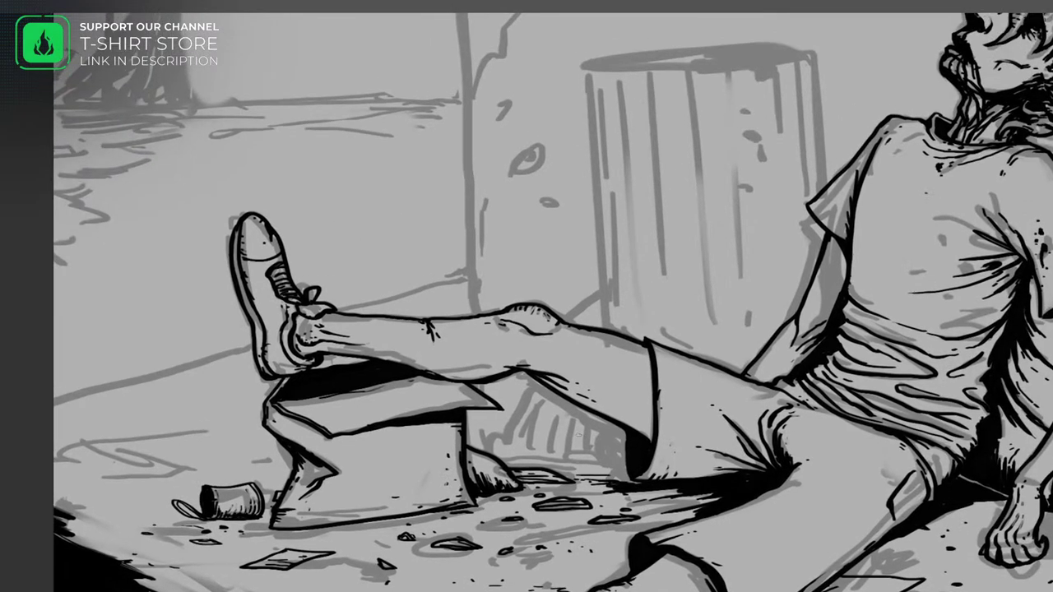
Ink the rocks and black shadow behind the raised knee and the trash can's dented outer edge.
{"action": "scroll", "coordinate": [526, 302], "scroll_direction": "up", "scroll_amount": 3}
{"action": "scroll", "coordinate": [527, 302], "scroll_direction": "down", "scroll_amount": 4}
{"action": "scroll", "coordinate": [527, 302], "scroll_direction": "up", "scroll_amount": 3}
{"action": "scroll", "coordinate": [526, 302], "scroll_direction": "left", "scroll_amount": 3}
{"action": "scroll", "coordinate": [526, 302], "scroll_direction": "left", "scroll_amount": 1}
{"action": "mouse_move", "coordinate": [393, 483]}
{"action": "left_mouse_down"}
{"action": "mouse_move", "coordinate": [429, 454]}
{"action": "mouse_move", "coordinate": [535, 309]}
{"action": "left_mouse_up"}
{"action": "mouse_move", "coordinate": [441, 461]}
{"action": "left_mouse_down"}
{"action": "mouse_move", "coordinate": [529, 465]}
{"action": "mouse_move", "coordinate": [521, 480]}
{"action": "mouse_move", "coordinate": [499, 483]}
{"action": "mouse_move", "coordinate": [463, 471]}
{"action": "mouse_move", "coordinate": [446, 496]}
{"action": "mouse_move", "coordinate": [464, 449]}
{"action": "mouse_move", "coordinate": [548, 471]}
{"action": "mouse_move", "coordinate": [531, 355]}
{"action": "left_mouse_up"}
{"action": "scroll", "coordinate": [466, 450], "scroll_direction": "up", "scroll_amount": 3}
{"action": "scroll", "coordinate": [466, 450], "scroll_direction": "left", "scroll_amount": 1}
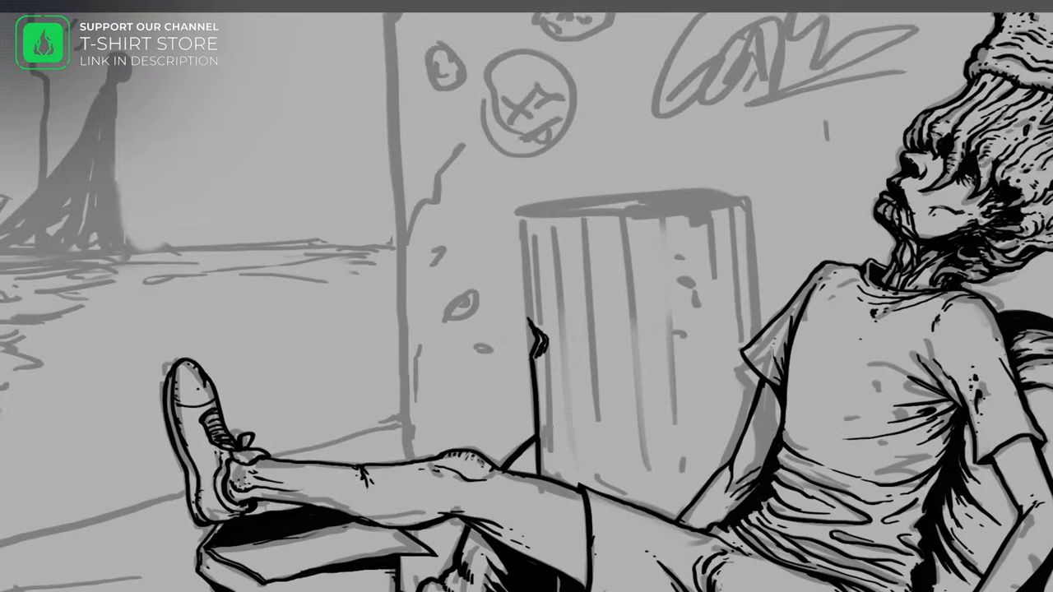
Outline the trash can's uneven rim, fill the selected opening with black and clear the selection.
{"action": "scroll", "coordinate": [526, 302], "scroll_direction": "down", "scroll_amount": 2}
{"action": "scroll", "coordinate": [526, 301], "scroll_direction": "up", "scroll_amount": 4}
{"action": "left_click_drag", "start_coordinate": [534, 253], "coordinate": [757, 242]}
{"action": "left_click", "coordinate": [642, 251]}
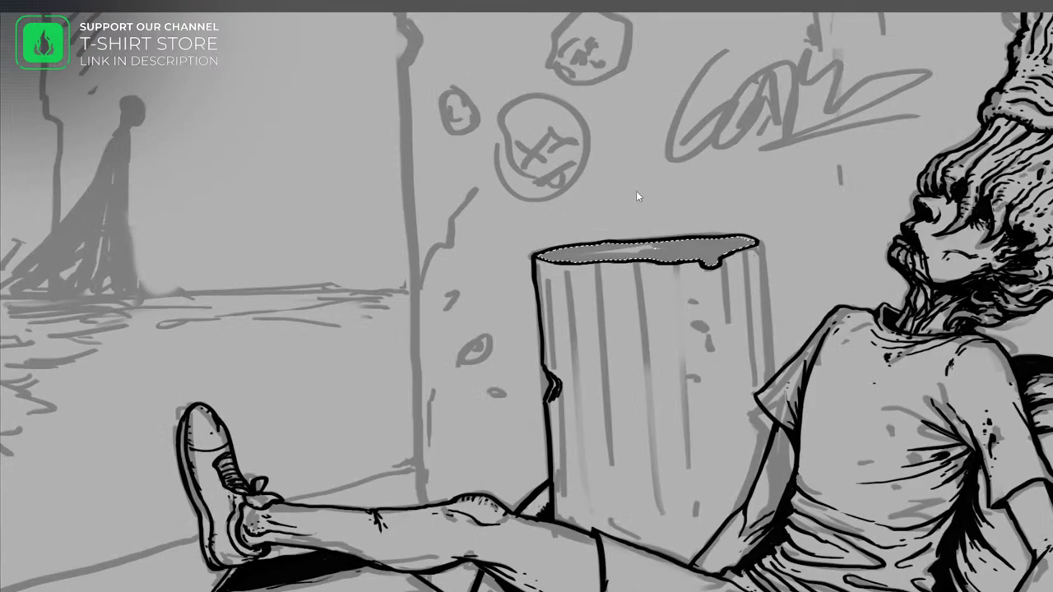
{"action": "key", "text": "alt+BackSpace"}
{"action": "key", "text": "ctrl+d"}
Ink the trash can's edge nearest the figure, its dark drips and the vertical ridges along its body.
{"action": "scroll", "coordinate": [637, 195], "scroll_direction": "down", "scroll_amount": 1}
{"action": "scroll", "coordinate": [637, 196], "scroll_direction": "right", "scroll_amount": 2}
{"action": "scroll", "coordinate": [637, 196], "scroll_direction": "down", "scroll_amount": 1}
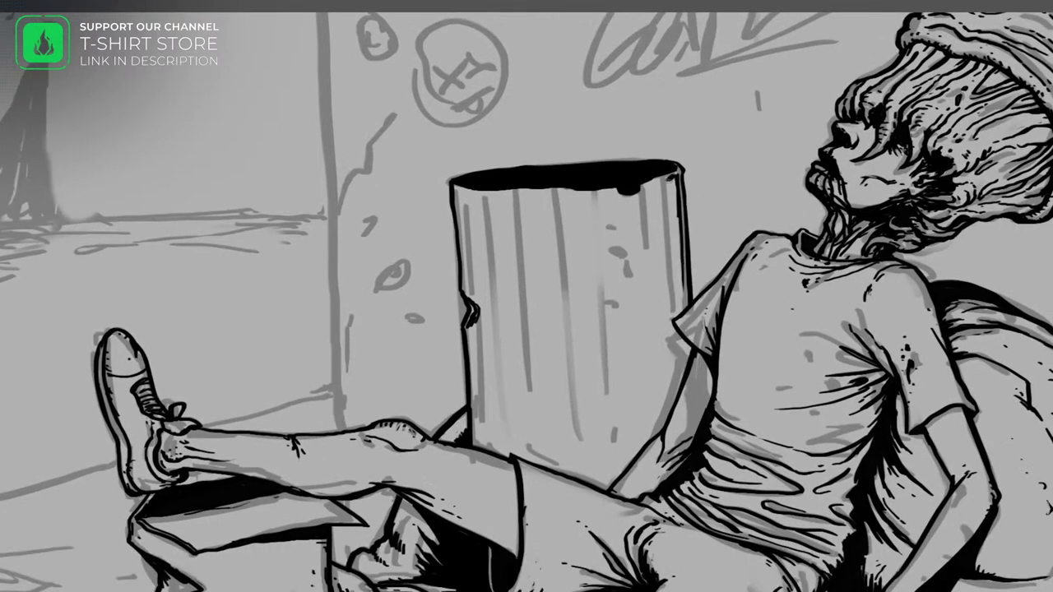
{"action": "left_click_drag", "start_coordinate": [649, 185], "coordinate": [652, 288]}
{"action": "left_click_drag", "start_coordinate": [678, 215], "coordinate": [670, 402]}
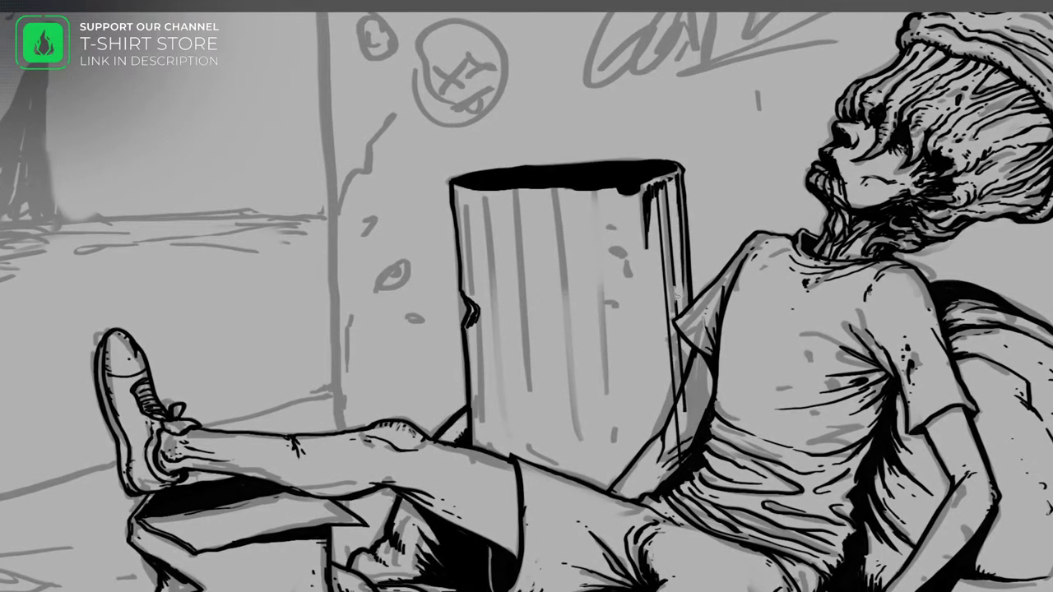
{"action": "left_click_drag", "start_coordinate": [658, 194], "coordinate": [668, 427]}
{"action": "mouse_move", "coordinate": [473, 189]}
{"action": "left_mouse_down"}
{"action": "mouse_move", "coordinate": [481, 450]}
{"action": "mouse_move", "coordinate": [502, 457]}
{"action": "left_mouse_up"}
{"action": "left_click_drag", "start_coordinate": [543, 187], "coordinate": [555, 473]}
{"action": "left_click_drag", "start_coordinate": [576, 189], "coordinate": [583, 484]}
{"action": "mouse_move", "coordinate": [600, 191]}
{"action": "left_mouse_down"}
{"action": "mouse_move", "coordinate": [609, 487]}
{"action": "mouse_move", "coordinate": [618, 490]}
{"action": "left_mouse_up"}
{"action": "left_click_drag", "start_coordinate": [633, 194], "coordinate": [646, 444]}
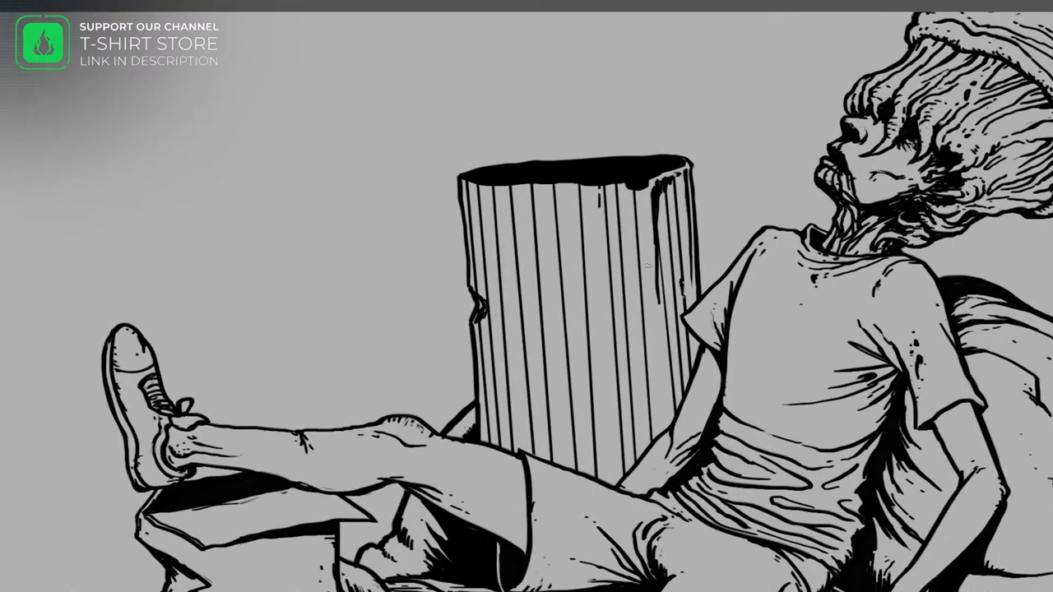
Add scratches, drips and thickened line wear to the trash can's ridges.
{"action": "left_click_drag", "start_coordinate": [647, 245], "coordinate": [654, 276]}
{"action": "left_click_drag", "start_coordinate": [656, 250], "coordinate": [666, 354]}
{"action": "left_click_drag", "start_coordinate": [485, 283], "coordinate": [492, 349]}
{"action": "left_click_drag", "start_coordinate": [520, 302], "coordinate": [531, 391]}
{"action": "left_click_drag", "start_coordinate": [575, 185], "coordinate": [580, 293]}
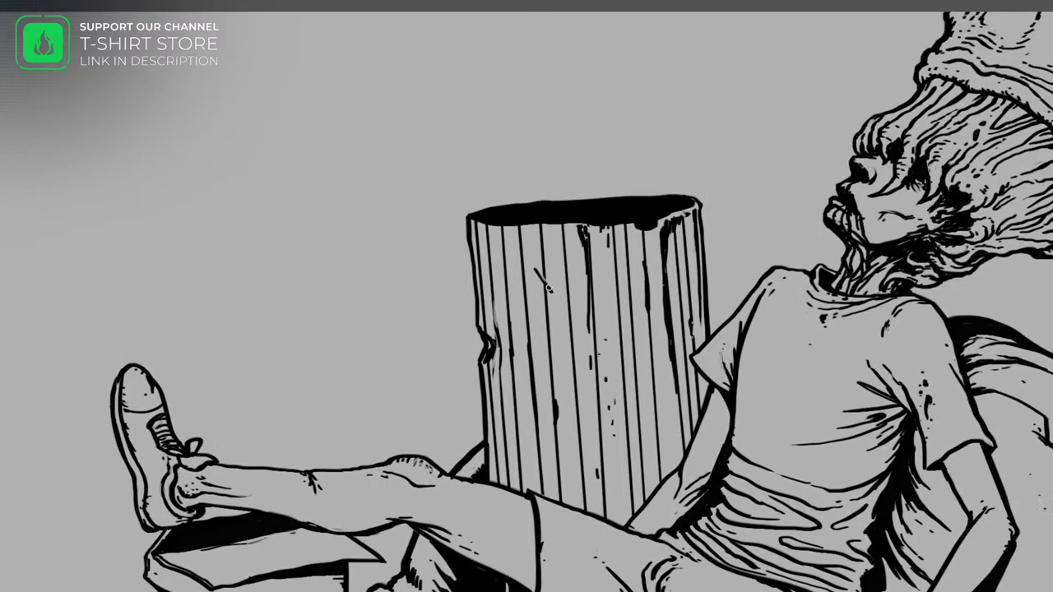
{"action": "scroll", "coordinate": [641, 228], "scroll_direction": "down", "scroll_amount": 1}
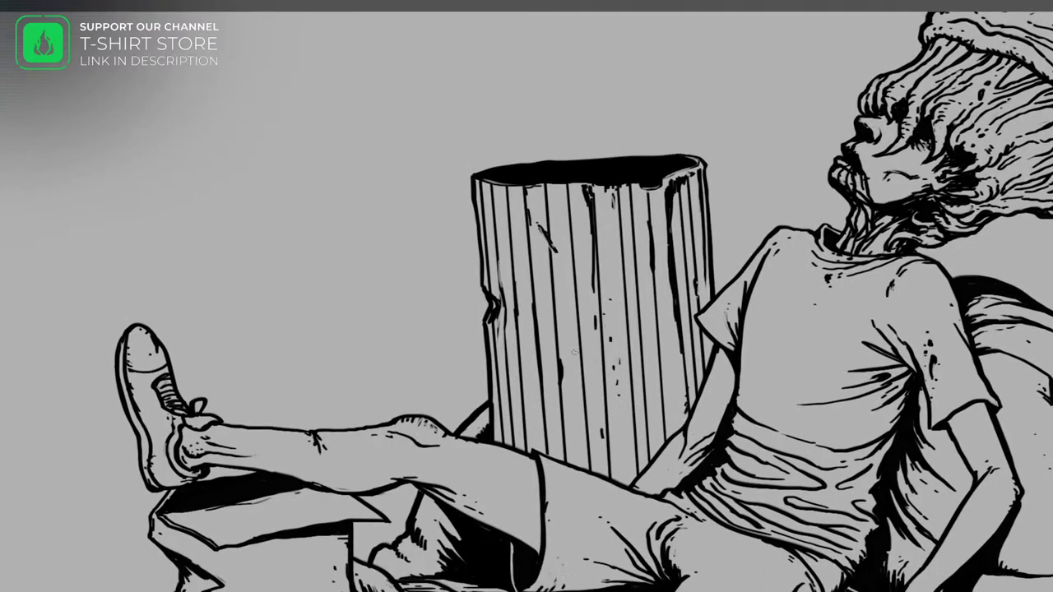
{"action": "scroll", "coordinate": [526, 296], "scroll_direction": "down", "scroll_amount": 4}
Flip the canvas and ink the wall's vertical edge with a chipped notch near the top and a crack lower down.
{"action": "key", "text": "h"}
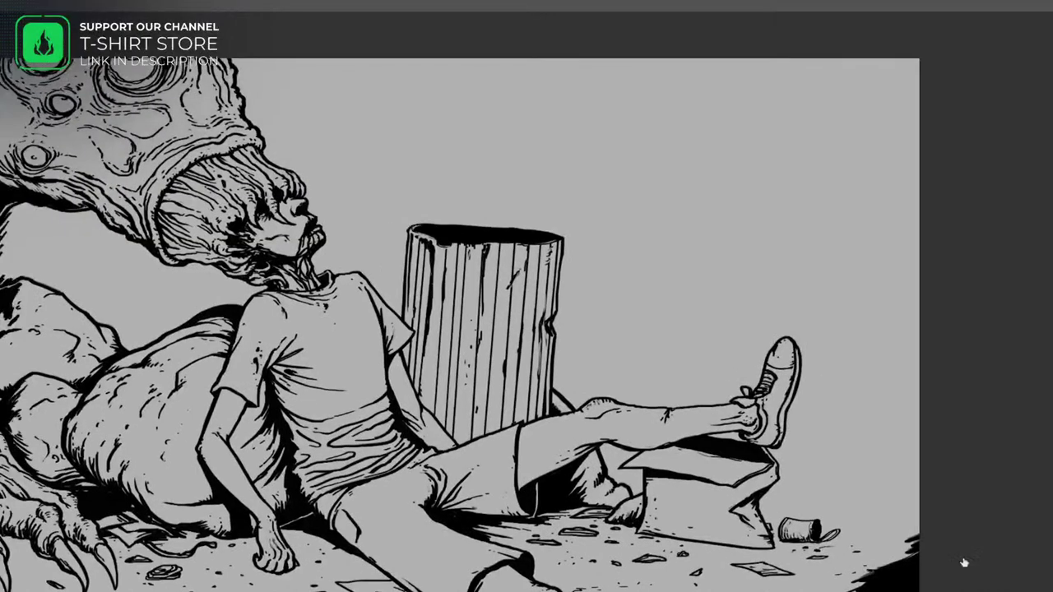
{"action": "scroll", "coordinate": [963, 564], "scroll_direction": "up", "scroll_amount": 5}
{"action": "scroll", "coordinate": [607, 468], "scroll_direction": "down", "scroll_amount": 3}
{"action": "left_click_drag", "start_coordinate": [628, 118], "coordinate": [621, 510]}
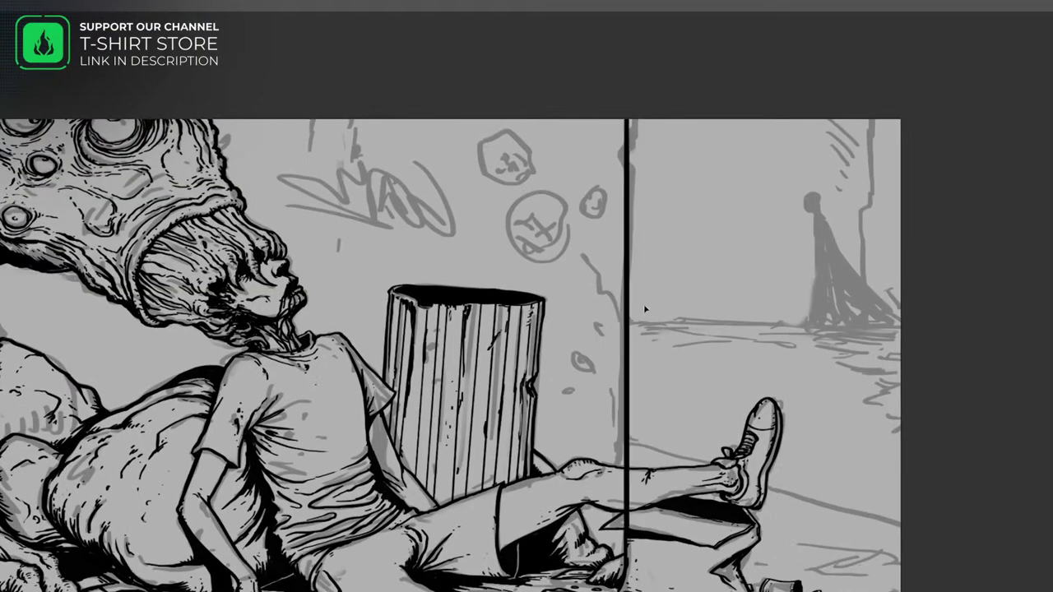
{"action": "scroll", "coordinate": [646, 308], "scroll_direction": "up", "scroll_amount": 4}
{"action": "scroll", "coordinate": [634, 384], "scroll_direction": "up", "scroll_amount": 4}
{"action": "left_click_drag", "start_coordinate": [655, 214], "coordinate": [647, 308]}
{"action": "scroll", "coordinate": [526, 379], "scroll_direction": "down", "scroll_amount": 3}
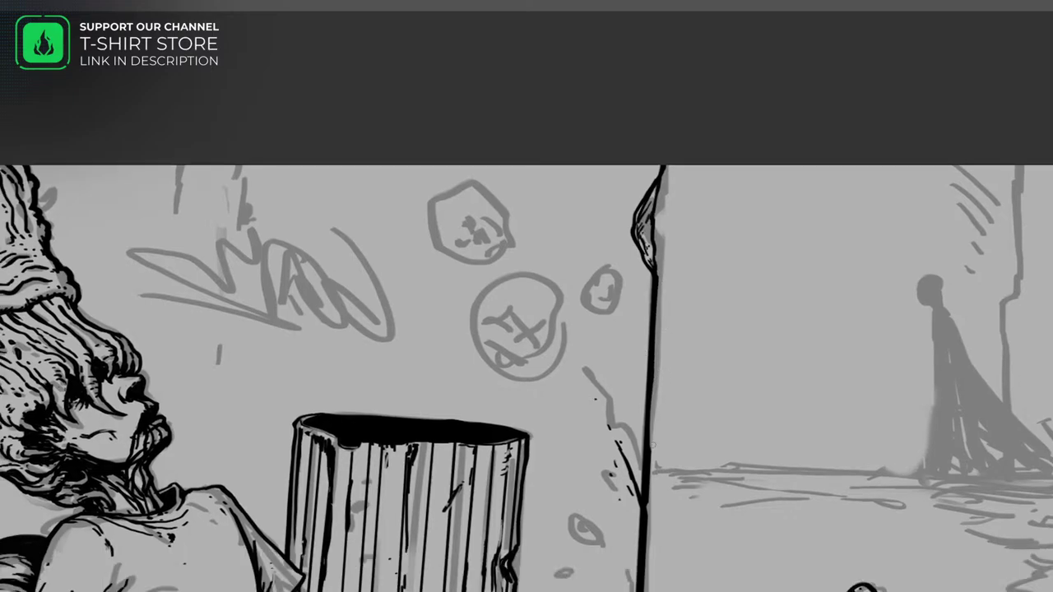
Ink a bullet hole and small chips on the wall beside its notched edge.
{"action": "scroll", "coordinate": [526, 378], "scroll_direction": "up", "scroll_amount": 2}
{"action": "left_click", "coordinate": [639, 271]}
{"action": "scroll", "coordinate": [526, 362], "scroll_direction": "down", "scroll_amount": 2}
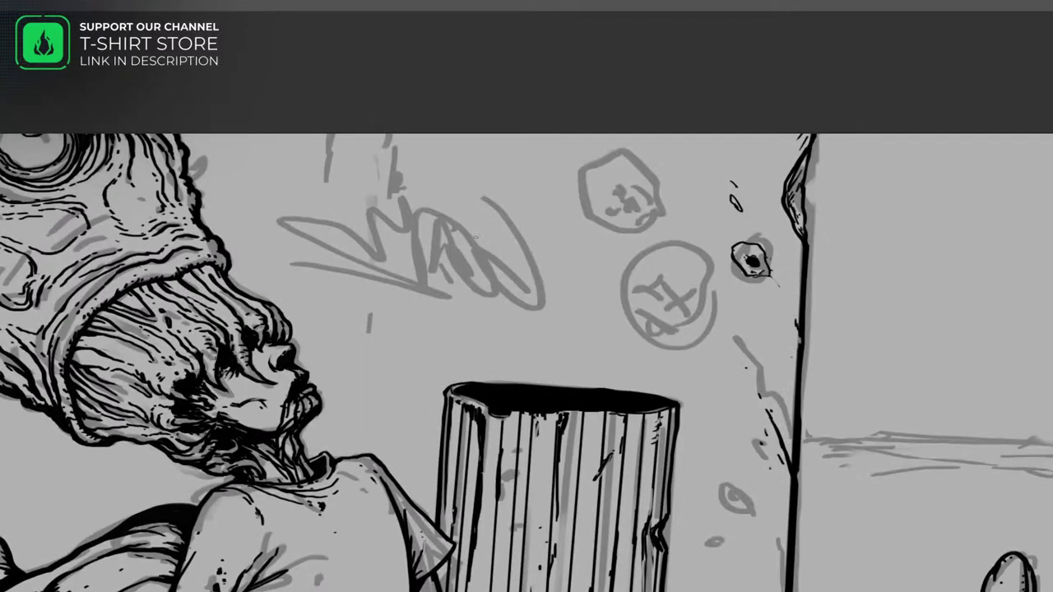
Flip the canvas back and ink the scribbled graffiti lettering on the wall.
{"action": "key", "text": "h"}
{"action": "left_click_drag", "start_coordinate": [404, 305], "coordinate": [528, 235]}
{"action": "left_click_drag", "start_coordinate": [469, 294], "coordinate": [658, 294]}
{"action": "scroll", "coordinate": [526, 361], "scroll_direction": "up", "scroll_amount": 2}
Ink the round graffiti face with crossed eyes, a stuck-out tongue and small ears above the trash can.
{"action": "left_click_drag", "start_coordinate": [460, 271], "coordinate": [448, 345]}
{"action": "left_click_drag", "start_coordinate": [452, 309], "coordinate": [478, 337]}
{"action": "left_click_drag", "start_coordinate": [501, 291], "coordinate": [479, 322]}
{"action": "left_click_drag", "start_coordinate": [481, 337], "coordinate": [500, 360]}
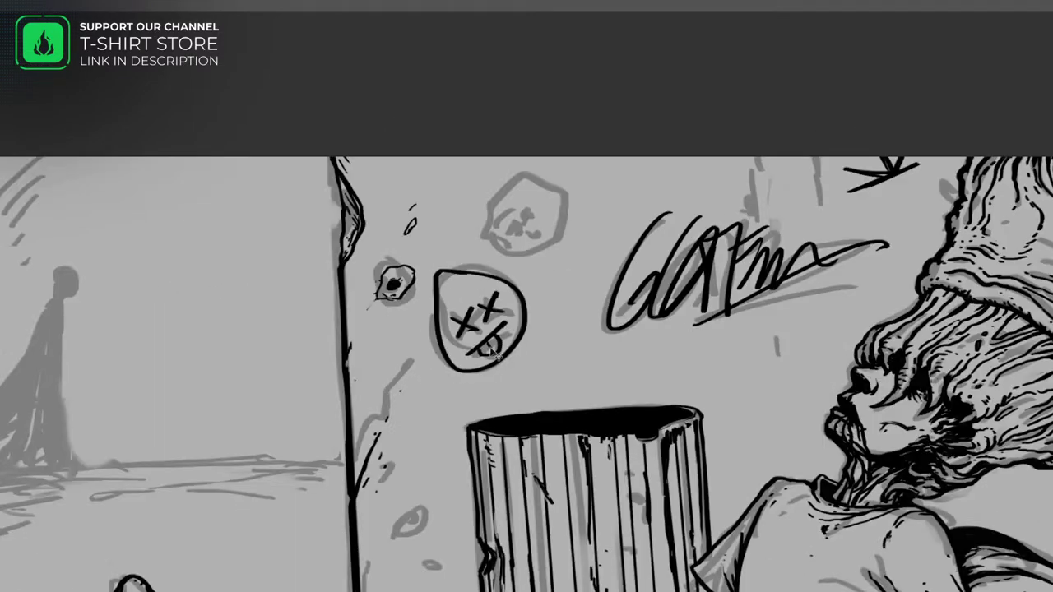
{"action": "left_click_drag", "start_coordinate": [432, 314], "coordinate": [428, 342]}
{"action": "left_click_drag", "start_coordinate": [497, 279], "coordinate": [516, 278]}
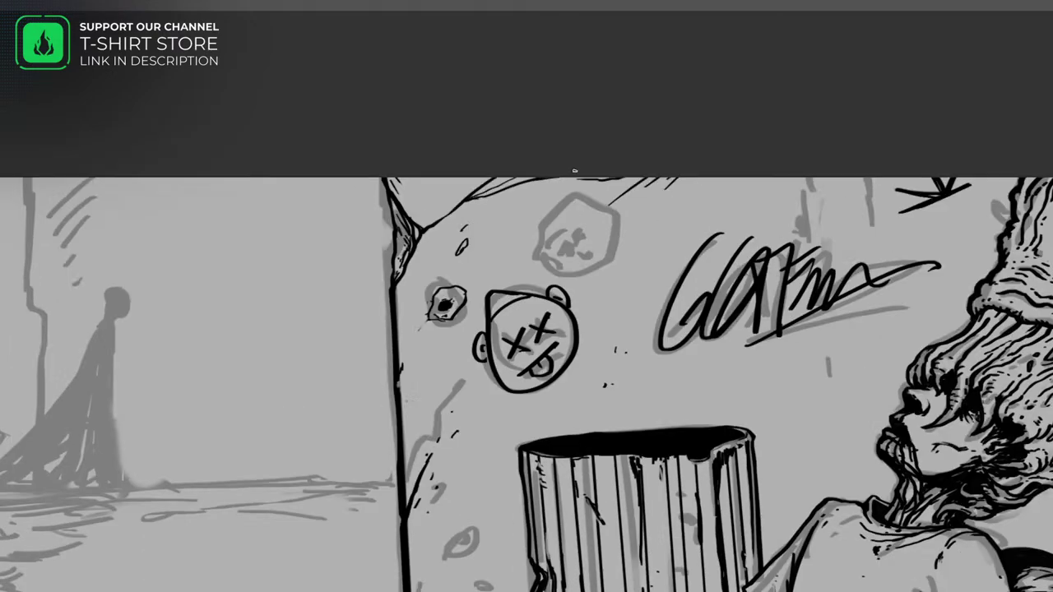
Ink the graffiti eye beside the trash can and the streaks along the lower part of the wall.
{"action": "scroll", "coordinate": [526, 362], "scroll_direction": "down", "scroll_amount": 3}
{"action": "left_click_drag", "start_coordinate": [372, 366], "coordinate": [418, 321]}
{"action": "left_click_drag", "start_coordinate": [344, 450], "coordinate": [353, 493]}
{"action": "scroll", "coordinate": [527, 361], "scroll_direction": "down", "scroll_amount": 3}
{"action": "scroll", "coordinate": [526, 362], "scroll_direction": "up", "scroll_amount": 2}
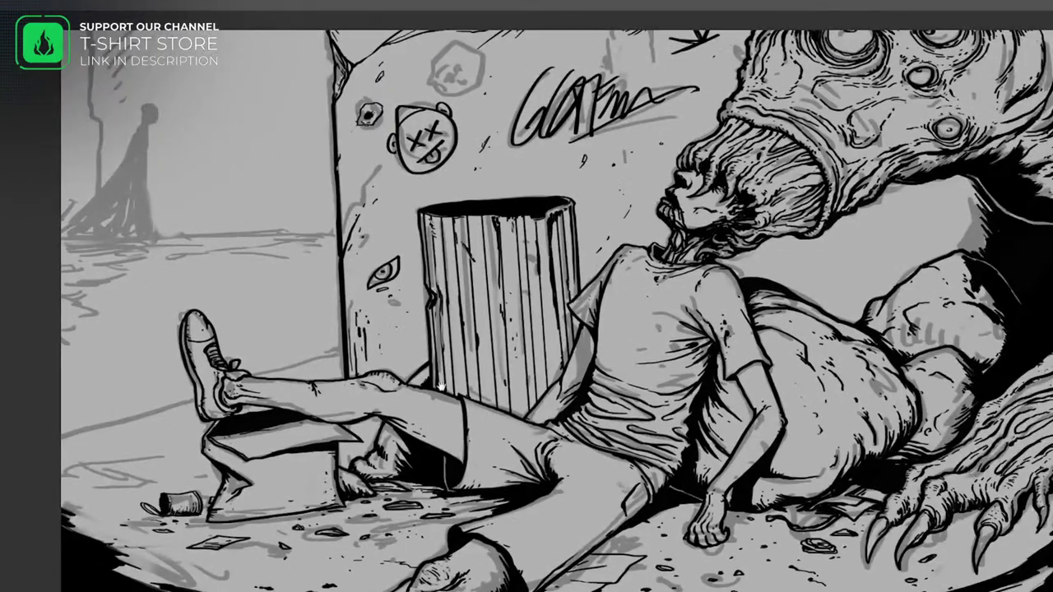
Ink the ground line behind the raised foot and scatter small specks over the wall and the creature's body.
{"action": "scroll", "coordinate": [440, 385], "scroll_direction": "left", "scroll_amount": 3}
{"action": "scroll", "coordinate": [526, 362], "scroll_direction": "right", "scroll_amount": 1}
{"action": "scroll", "coordinate": [681, 325], "scroll_direction": "up", "scroll_amount": 2}
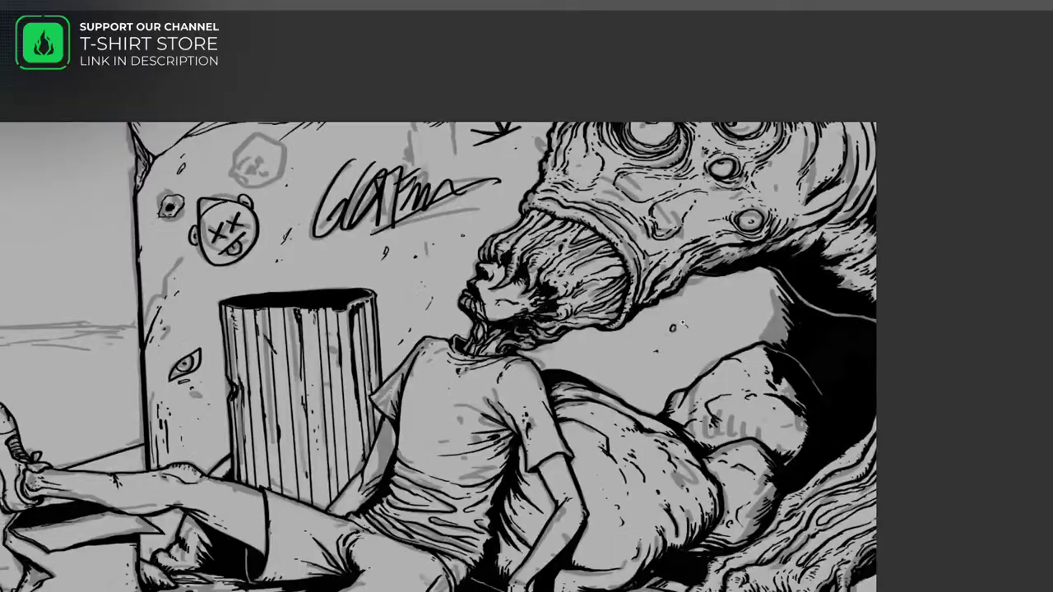
{"action": "scroll", "coordinate": [681, 325], "scroll_direction": "up", "scroll_amount": 2}
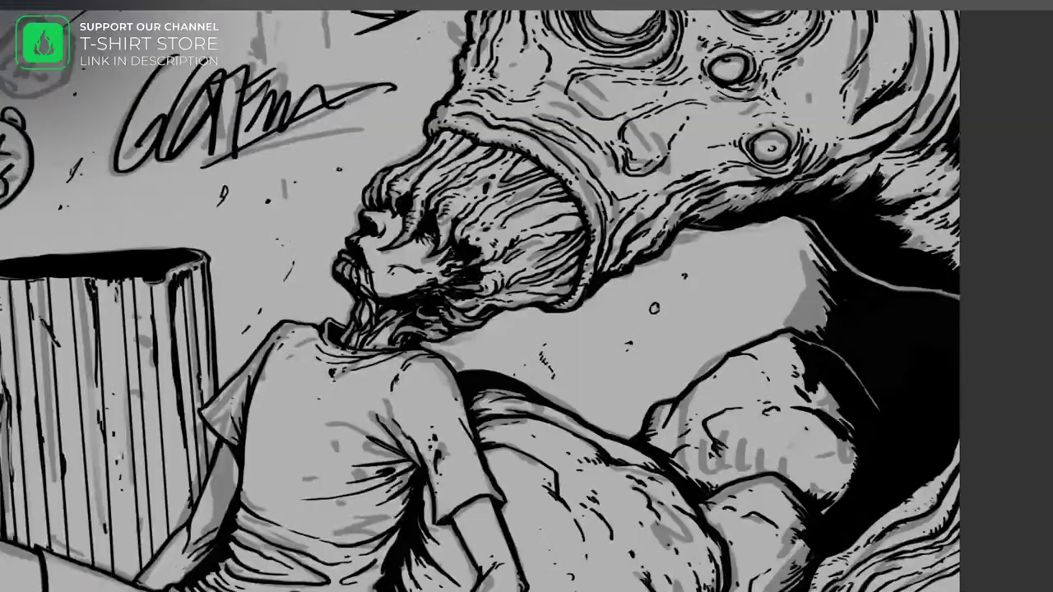
Shade the creature's long body solid black with feathered edges and add ragged shadows to the rounded segments below it.
{"action": "mouse_move", "coordinate": [530, 366]}
{"action": "left_mouse_down"}
{"action": "mouse_move", "coordinate": [646, 400]}
{"action": "mouse_move", "coordinate": [814, 312]}
{"action": "mouse_move", "coordinate": [535, 411]}
{"action": "mouse_move", "coordinate": [773, 279]}
{"action": "mouse_move", "coordinate": [643, 294]}
{"action": "mouse_move", "coordinate": [486, 366]}
{"action": "mouse_move", "coordinate": [578, 406]}
{"action": "left_mouse_up"}
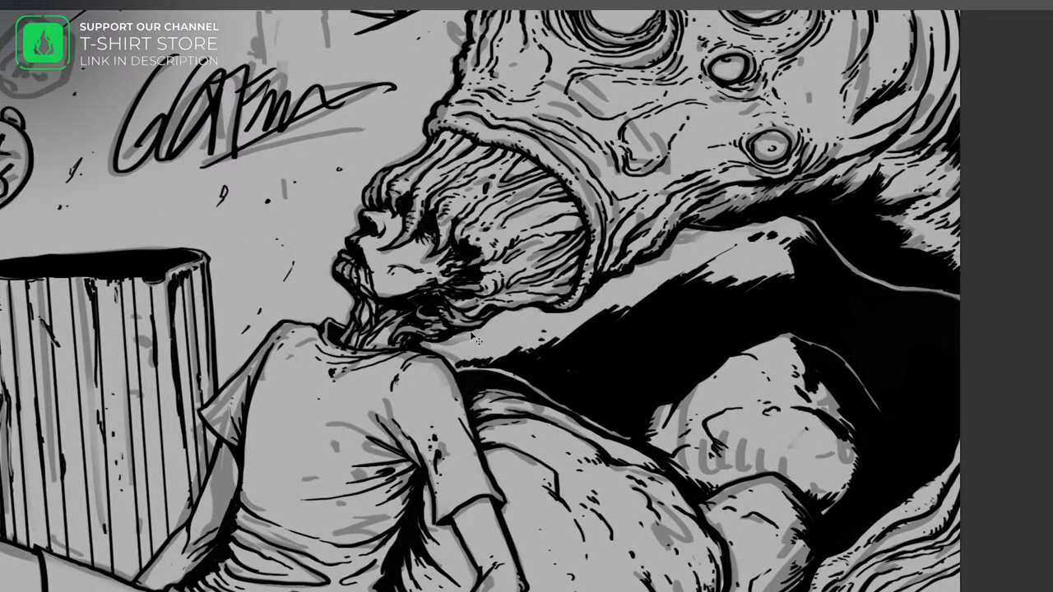
{"action": "left_click_drag", "start_coordinate": [477, 340], "coordinate": [568, 285]}
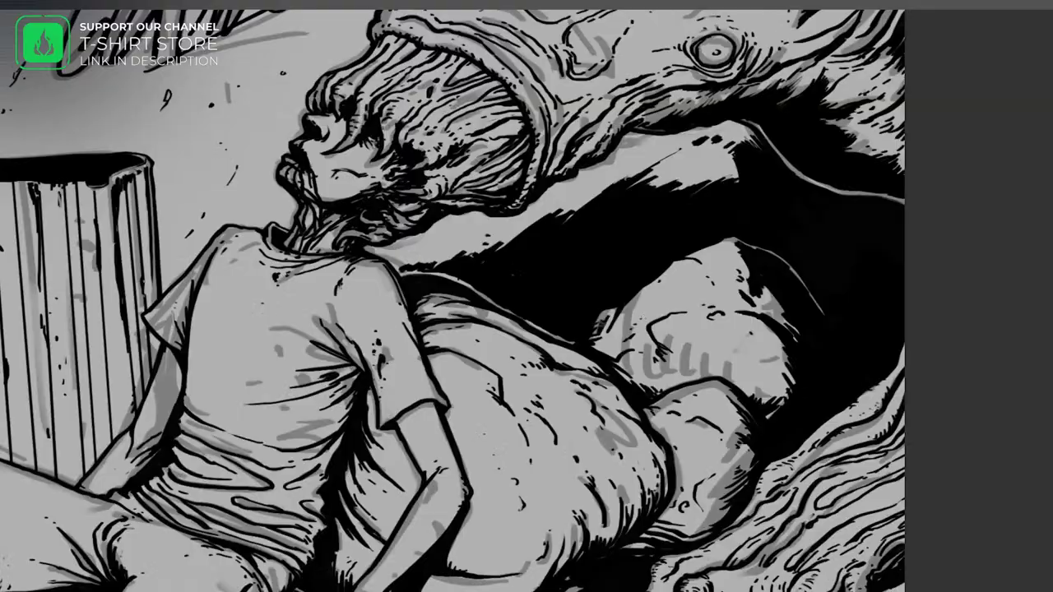
{"action": "mouse_move", "coordinate": [781, 177]}
{"action": "left_mouse_down"}
{"action": "mouse_move", "coordinate": [879, 99]}
{"action": "mouse_move", "coordinate": [868, 113]}
{"action": "left_mouse_up"}
{"action": "mouse_move", "coordinate": [608, 272]}
{"action": "left_mouse_down"}
{"action": "mouse_move", "coordinate": [625, 362]}
{"action": "mouse_move", "coordinate": [707, 395]}
{"action": "mouse_move", "coordinate": [658, 412]}
{"action": "left_mouse_up"}
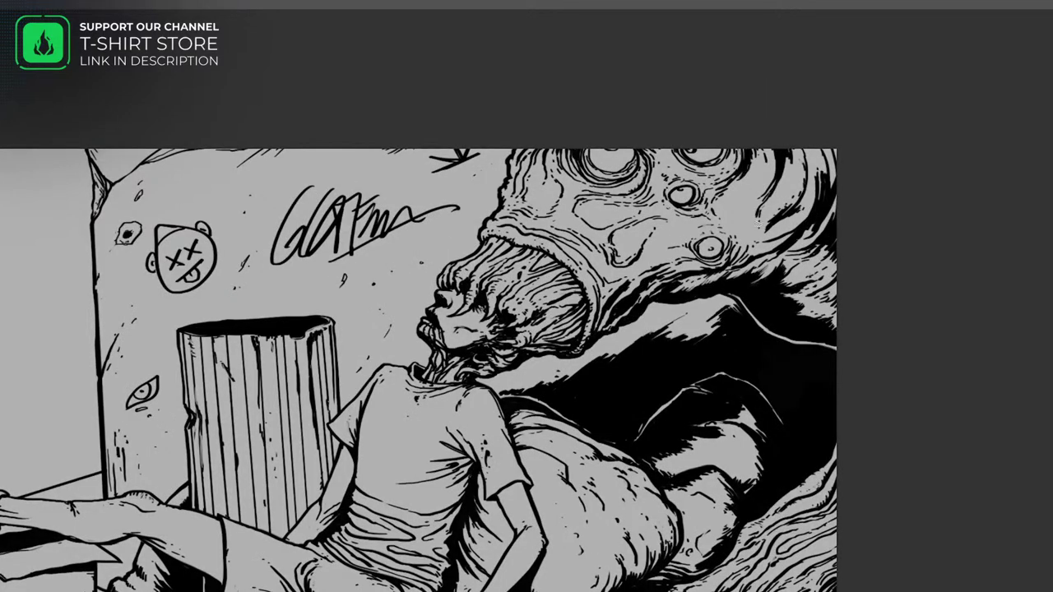
Fill the trash can's side nearest the figure with solid black shadow and feather it into the vertical ridges.
{"action": "left_click_drag", "start_coordinate": [836, 482], "coordinate": [866, 343]}
{"action": "scroll", "coordinate": [848, 430], "scroll_direction": "down", "scroll_amount": 1}
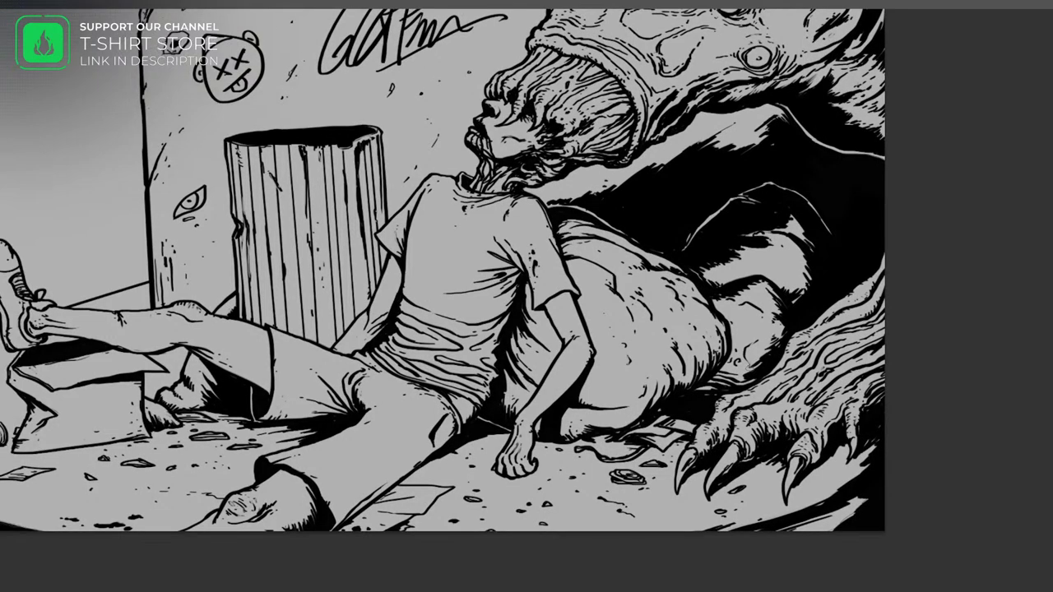
{"action": "key", "text": "m"}
{"action": "left_click_drag", "start_coordinate": [490, 288], "coordinate": [491, 409]}
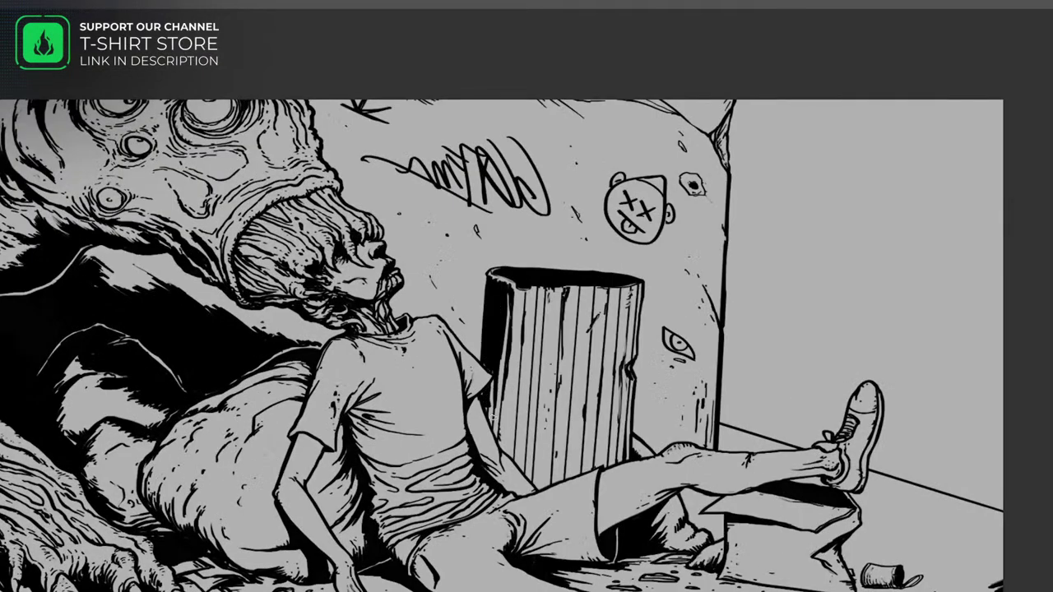
{"action": "left_click_drag", "start_coordinate": [510, 296], "coordinate": [503, 452]}
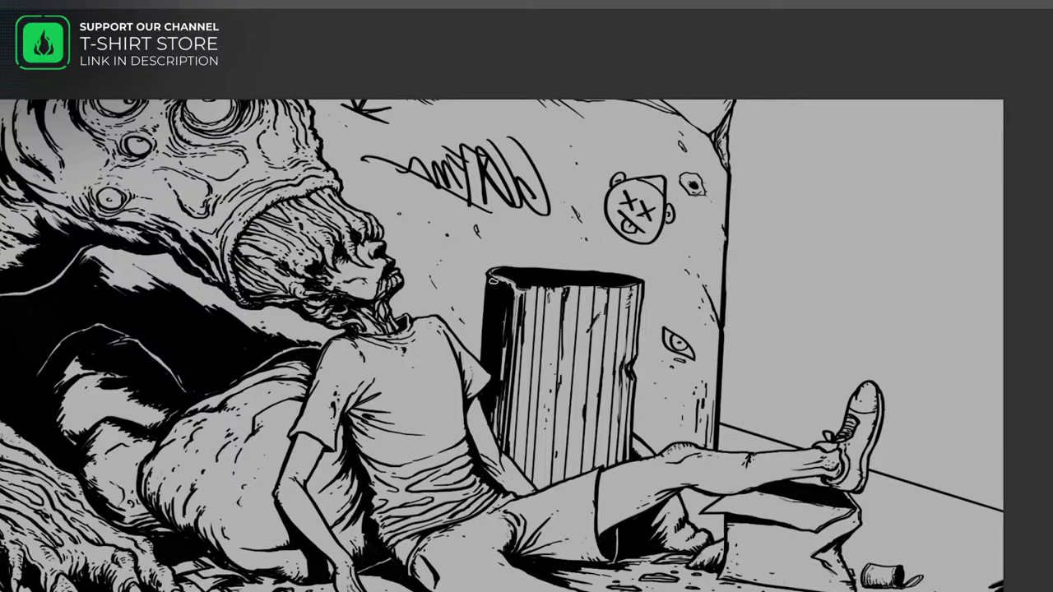
{"action": "left_click_drag", "start_coordinate": [501, 370], "coordinate": [608, 279]}
Thicken the folds around the waist and lower back of the figure's shirt with heavier black shadows.
{"action": "left_click_drag", "start_coordinate": [526, 329], "coordinate": [398, 300]}
{"action": "left_click_drag", "start_coordinate": [526, 329], "coordinate": [402, 333]}
{"action": "scroll", "coordinate": [526, 312], "scroll_direction": "down", "scroll_amount": 3}
{"action": "left_click_drag", "start_coordinate": [460, 312], "coordinate": [608, 320]}
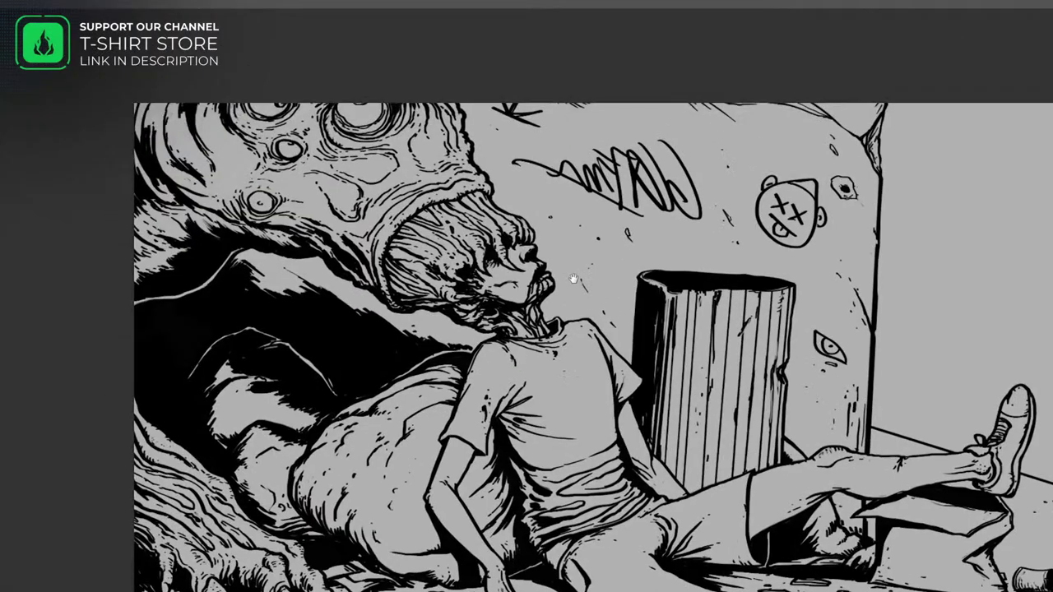
{"action": "scroll", "coordinate": [526, 312], "scroll_direction": "up", "scroll_amount": 4}
{"action": "scroll", "coordinate": [526, 313], "scroll_direction": "down", "scroll_amount": 2}
{"action": "key", "text": "m"}
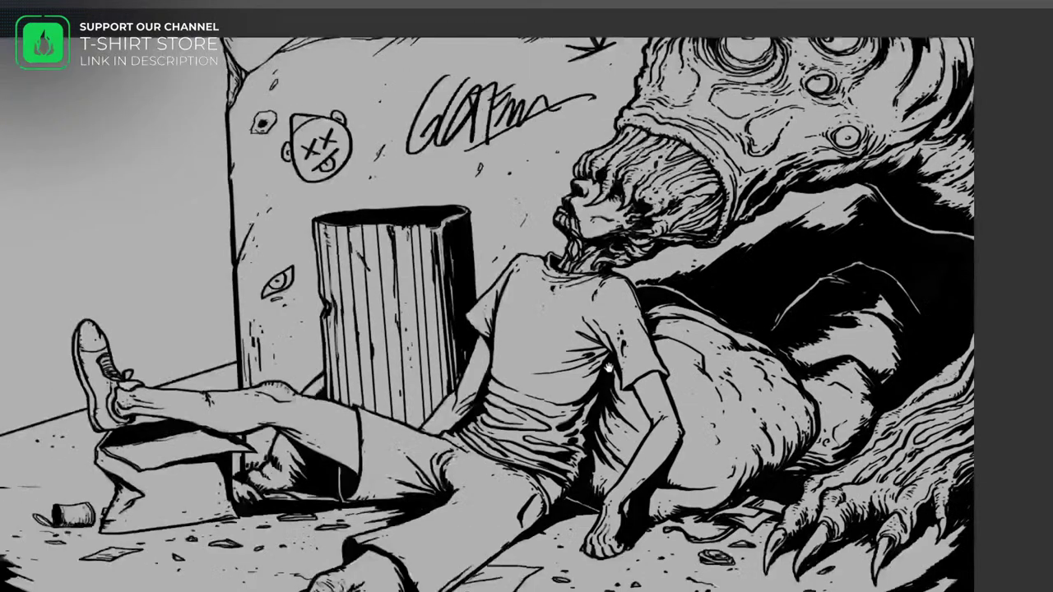
Add solid black shadow along the underside of the figure's raised leg.
{"action": "left_click_drag", "start_coordinate": [461, 329], "coordinate": [625, 346]}
{"action": "scroll", "coordinate": [526, 313], "scroll_direction": "up", "scroll_amount": 3}
{"action": "left_click_drag", "start_coordinate": [518, 465], "coordinate": [579, 495]}
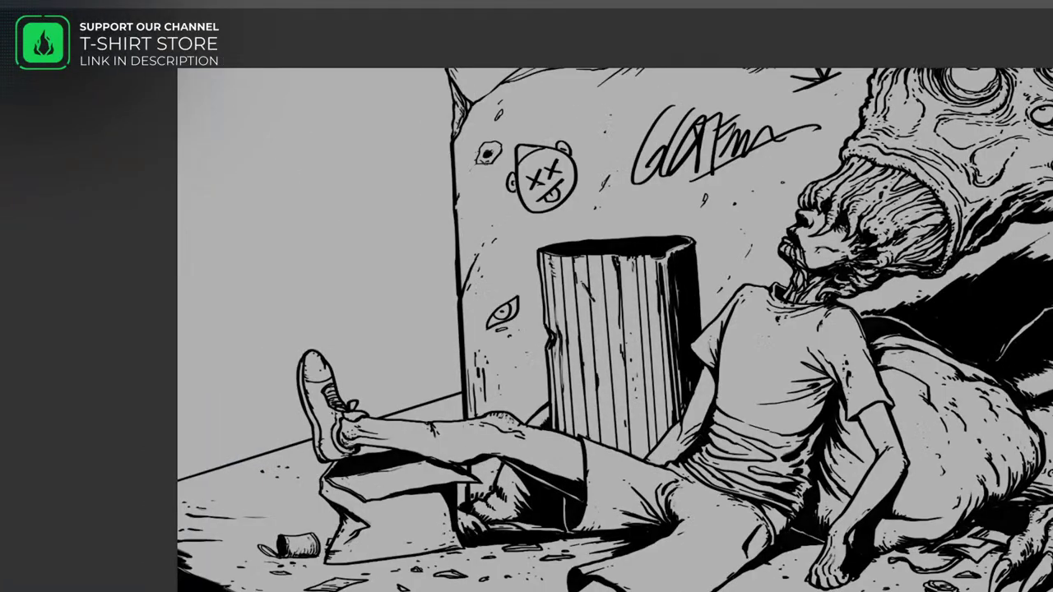
{"action": "mouse_move", "coordinate": [526, 329]}
{"action": "left_mouse_down"}
{"action": "mouse_move", "coordinate": [518, 304]}
{"action": "mouse_move", "coordinate": [317, 268]}
{"action": "left_mouse_up"}
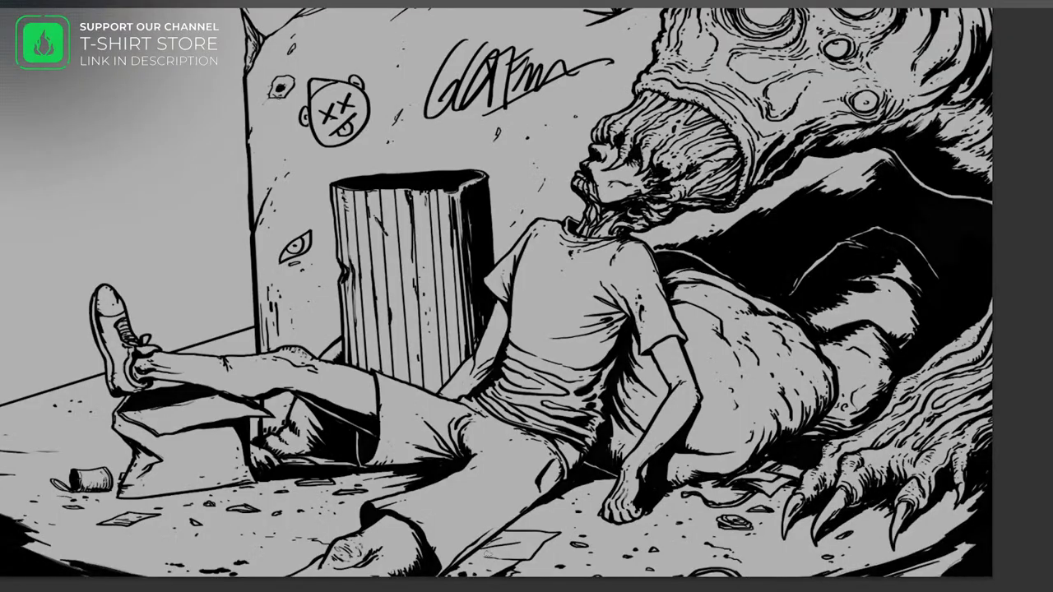
Ink a straight horizon line beside the wall and a distant cloaked silhouette filled solid black over the grey sketch.
{"action": "scroll", "coordinate": [526, 312], "scroll_direction": "down", "scroll_amount": 2}
{"action": "left_click_drag", "start_coordinate": [526, 329], "coordinate": [794, 370]}
{"action": "scroll", "coordinate": [527, 313], "scroll_direction": "up", "scroll_amount": 2}
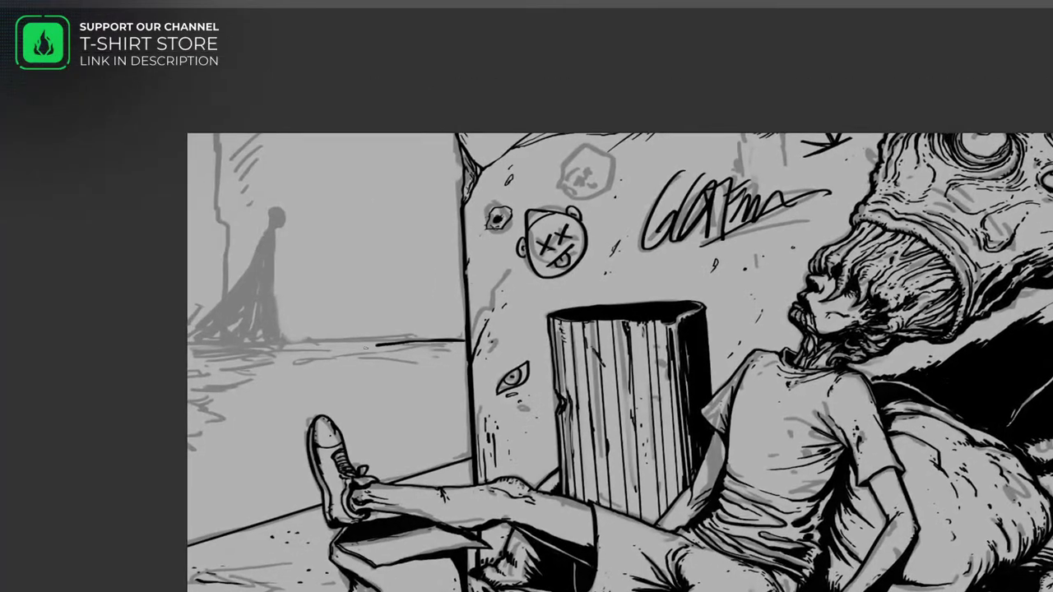
{"action": "left_click_drag", "start_coordinate": [187, 339], "coordinate": [465, 340]}
{"action": "left_click_drag", "start_coordinate": [279, 232], "coordinate": [285, 337]}
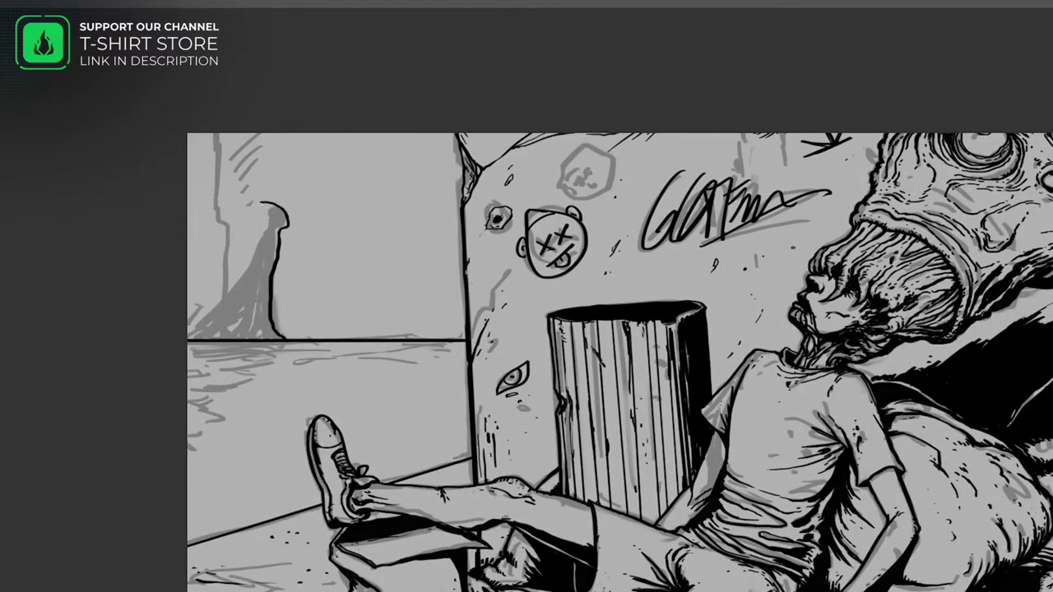
{"action": "mouse_move", "coordinate": [285, 221]}
{"action": "left_mouse_down"}
{"action": "mouse_move", "coordinate": [246, 316]}
{"action": "mouse_move", "coordinate": [271, 329]}
{"action": "mouse_move", "coordinate": [191, 341]}
{"action": "left_mouse_up"}
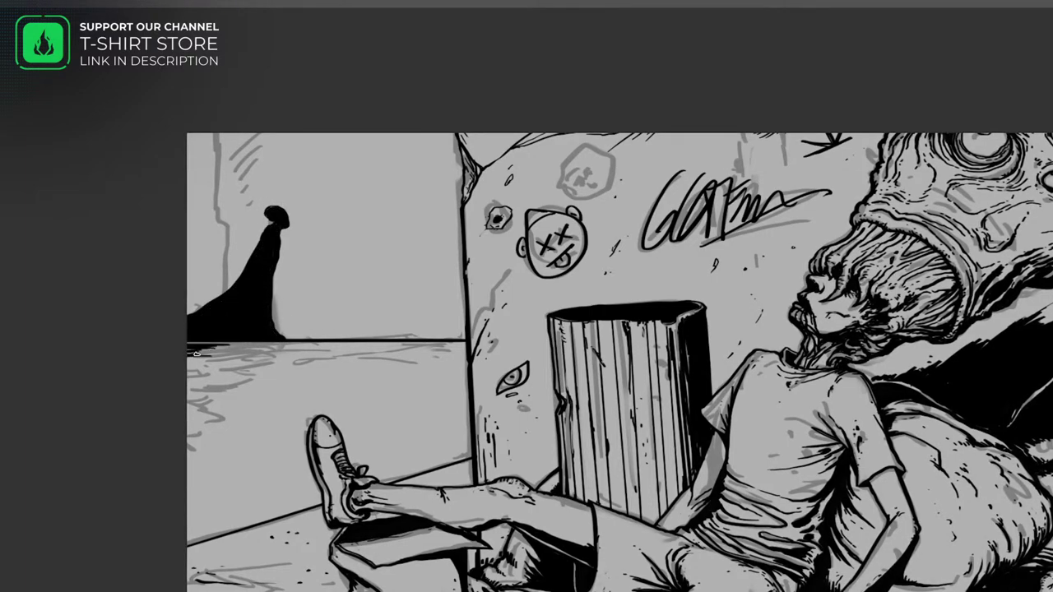
Ink the tall vertical edges of the distant structure behind the cloaked silhouette.
{"action": "left_click_drag", "start_coordinate": [212, 210], "coordinate": [212, 133]}
{"action": "left_click_drag", "start_coordinate": [210, 207], "coordinate": [210, 296]}
{"action": "key", "text": "ctrl+z"}
Ink a leaning slab behind the wall's edge and scatter rubble and specks over the distant ground.
{"action": "mouse_move", "coordinate": [403, 324]}
{"action": "left_mouse_down"}
{"action": "mouse_move", "coordinate": [440, 342]}
{"action": "mouse_move", "coordinate": [444, 394]}
{"action": "left_mouse_up"}
{"action": "left_click_drag", "start_coordinate": [503, 309], "coordinate": [428, 232]}
{"action": "key", "text": "ctrl+z"}
{"action": "mouse_move", "coordinate": [575, 371]}
{"action": "left_mouse_down"}
{"action": "mouse_move", "coordinate": [574, 309]}
{"action": "mouse_move", "coordinate": [480, 285]}
{"action": "mouse_move", "coordinate": [583, 333]}
{"action": "left_mouse_up"}
{"action": "mouse_move", "coordinate": [442, 279]}
{"action": "left_mouse_down"}
{"action": "mouse_move", "coordinate": [473, 403]}
{"action": "mouse_move", "coordinate": [511, 280]}
{"action": "left_mouse_up"}
{"action": "left_click_drag", "start_coordinate": [575, 370], "coordinate": [584, 316]}
{"action": "left_click_drag", "start_coordinate": [451, 227], "coordinate": [520, 235]}
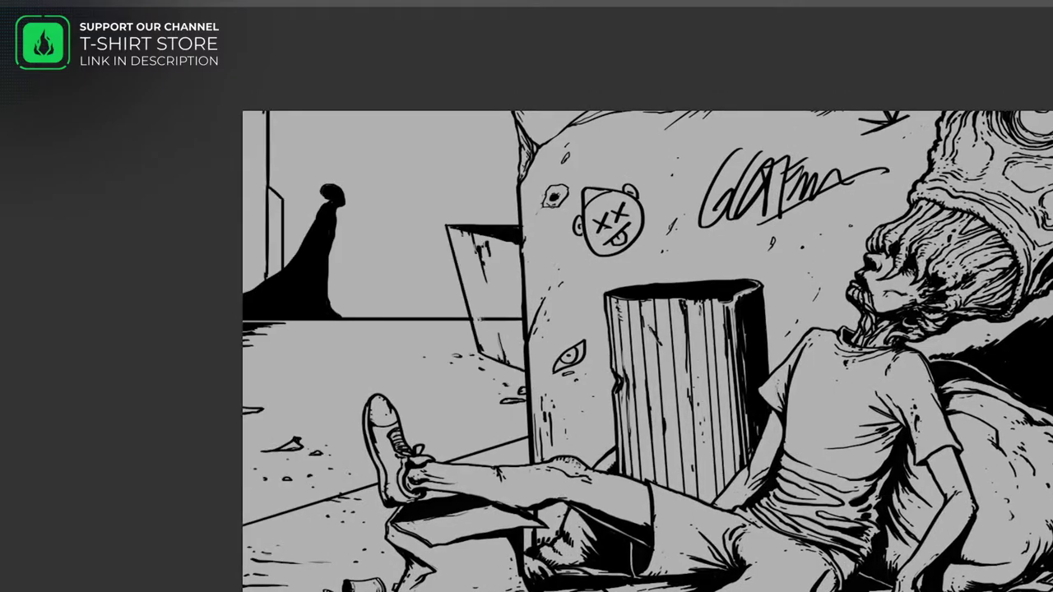
Mirror the canvas and redraw the leaning slab behind the wall with a cleaner outline and small surface marks.
{"action": "key", "text": "m"}
{"action": "key", "text": "ctrl+t"}
{"action": "key", "text": "Return"}
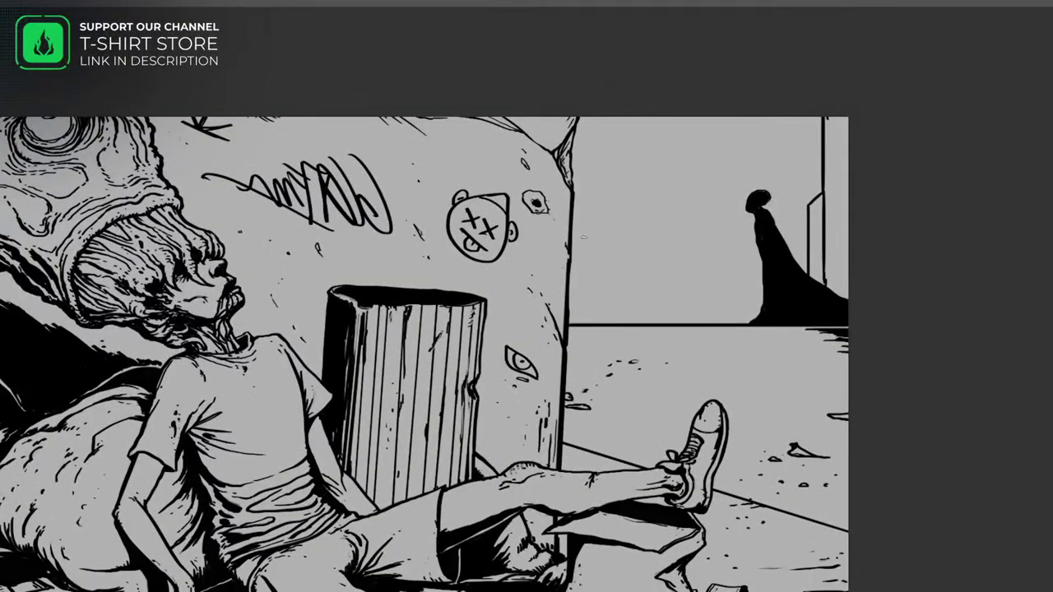
{"action": "left_click_drag", "start_coordinate": [659, 235], "coordinate": [617, 354]}
{"action": "scroll", "coordinate": [592, 306], "scroll_direction": "up", "scroll_amount": 1}
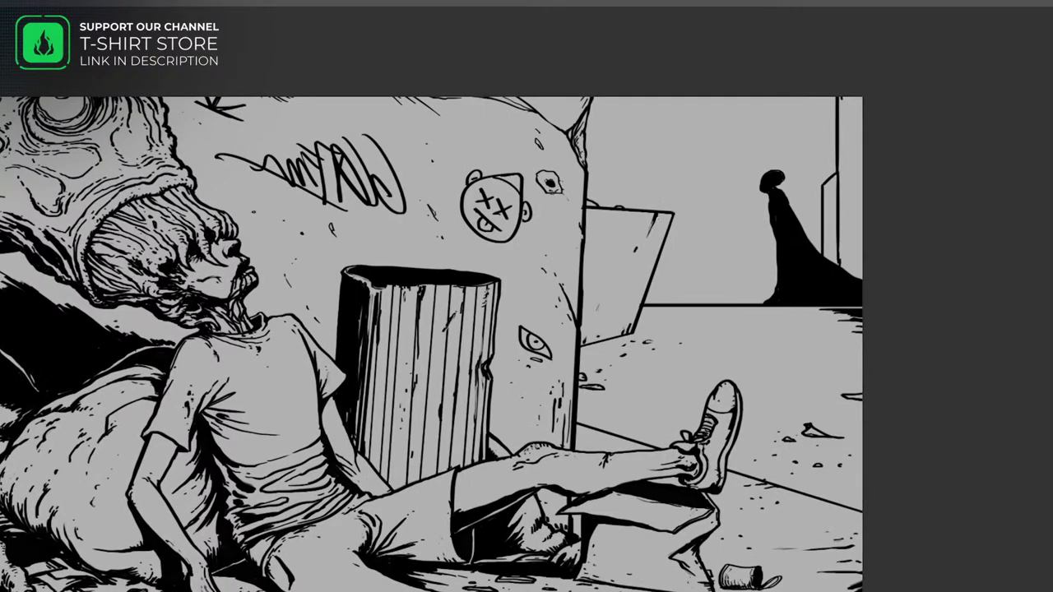
Ink rubble at the slab's foot and a flat board with a small hatched box at the edge of the distant ground.
{"action": "scroll", "coordinate": [432, 317], "scroll_direction": "down", "scroll_amount": 1}
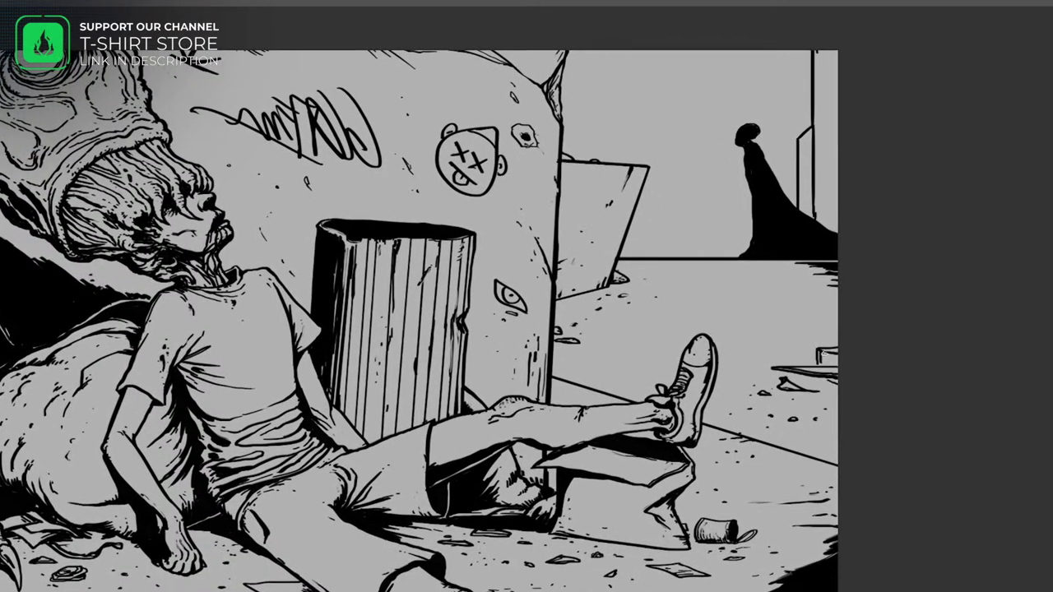
{"action": "scroll", "coordinate": [427, 303], "scroll_direction": "down", "scroll_amount": 1}
{"action": "scroll", "coordinate": [452, 298], "scroll_direction": "down", "scroll_amount": 1}
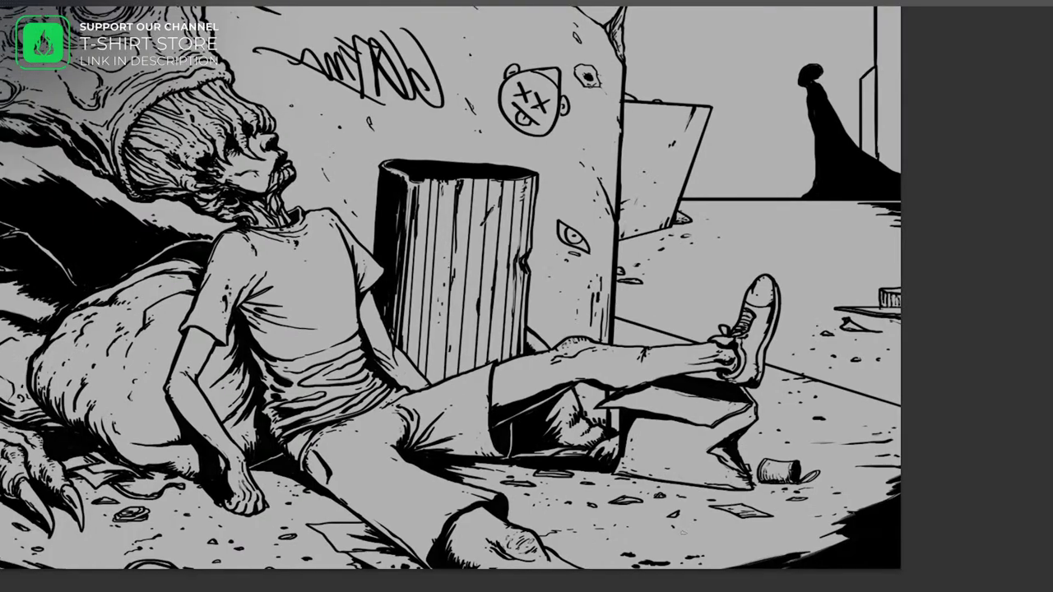
{"action": "scroll", "coordinate": [526, 313], "scroll_direction": "up", "scroll_amount": 2}
{"action": "scroll", "coordinate": [527, 312], "scroll_direction": "down", "scroll_amount": 4}
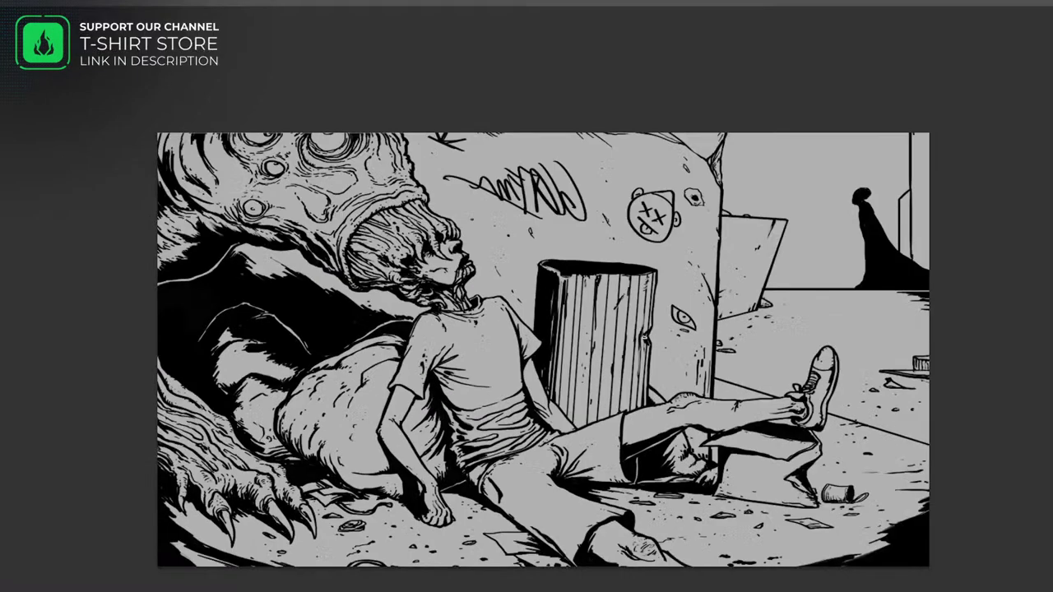
Add bold black shadow notches to the creature's large rounded segment behind the figure.
{"action": "scroll", "coordinate": [526, 313], "scroll_direction": "up", "scroll_amount": 4}
{"action": "scroll", "coordinate": [527, 312], "scroll_direction": "up", "scroll_amount": 3}
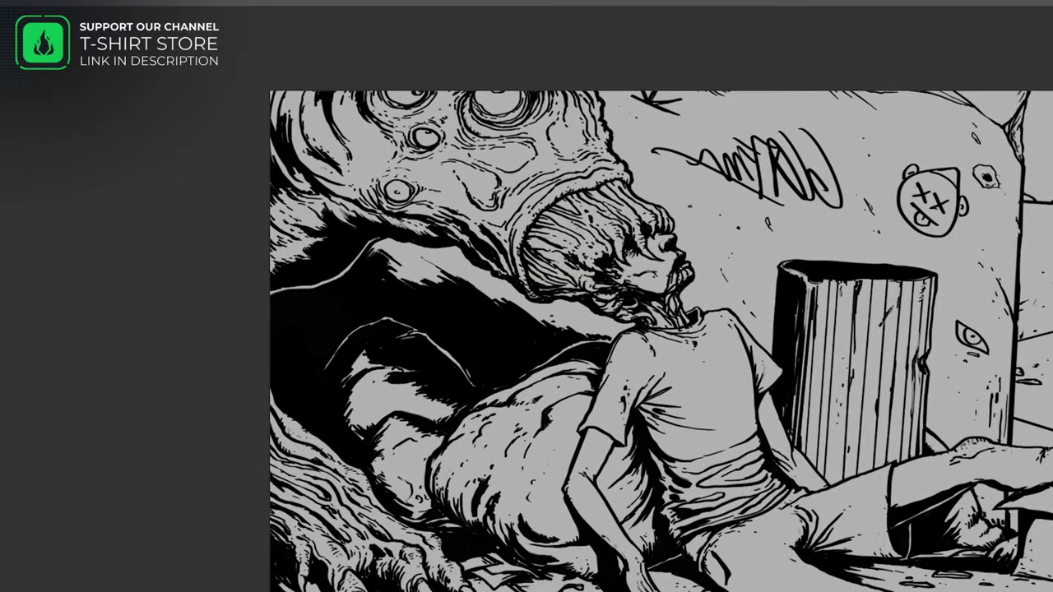
{"action": "scroll", "coordinate": [526, 313], "scroll_direction": "down", "scroll_amount": 1}
{"action": "scroll", "coordinate": [527, 312], "scroll_direction": "down", "scroll_amount": 3}
{"action": "key", "text": "m"}
{"action": "scroll", "coordinate": [526, 312], "scroll_direction": "up", "scroll_amount": 4}
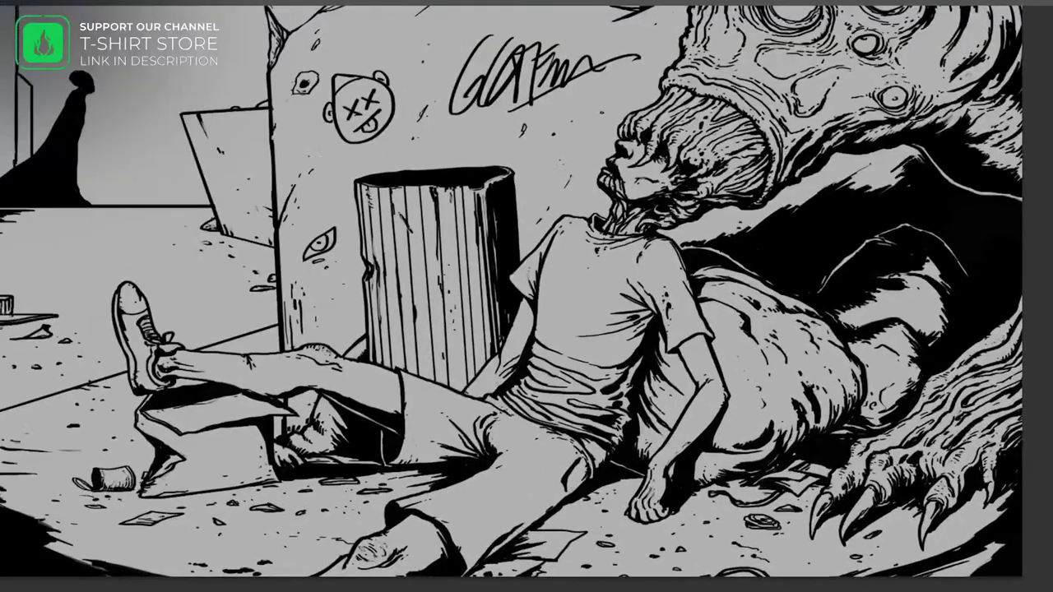
{"action": "scroll", "coordinate": [526, 313], "scroll_direction": "down", "scroll_amount": 4}
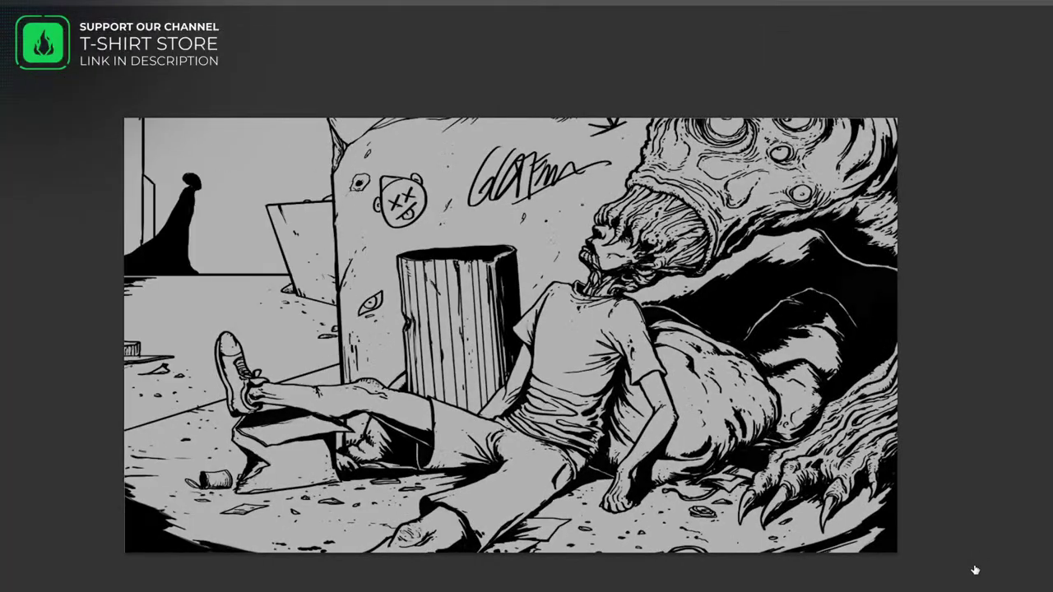
Block in flat greys beneath the line art, with a light foreground, a darker background and dark rounded creature segments.
{"action": "key", "text": "Delete"}
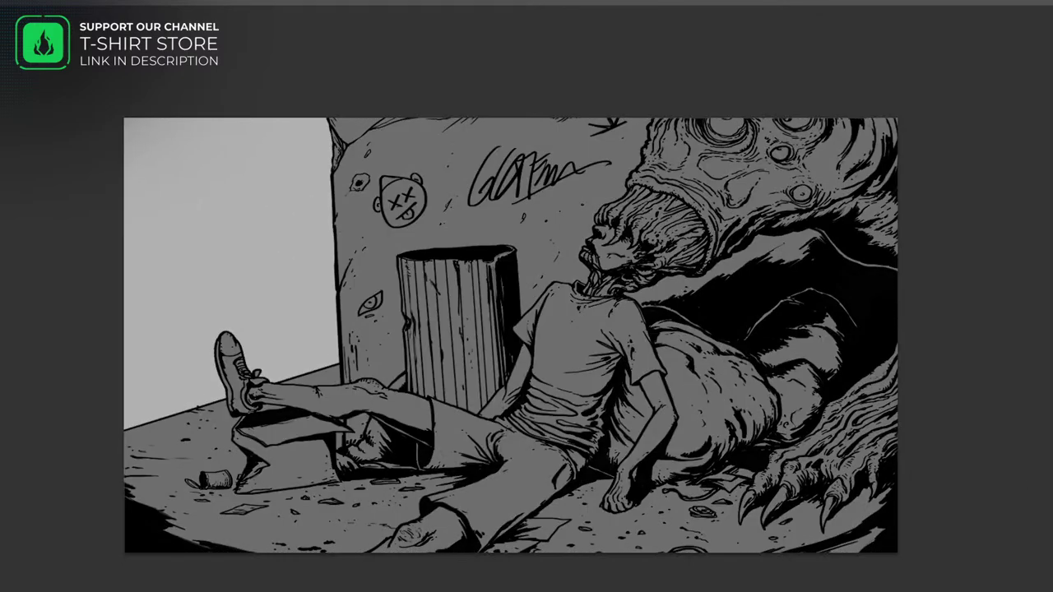
{"action": "key", "text": "ctrl+z"}
{"action": "scroll", "coordinate": [363, 284], "scroll_direction": "up", "scroll_amount": 3}
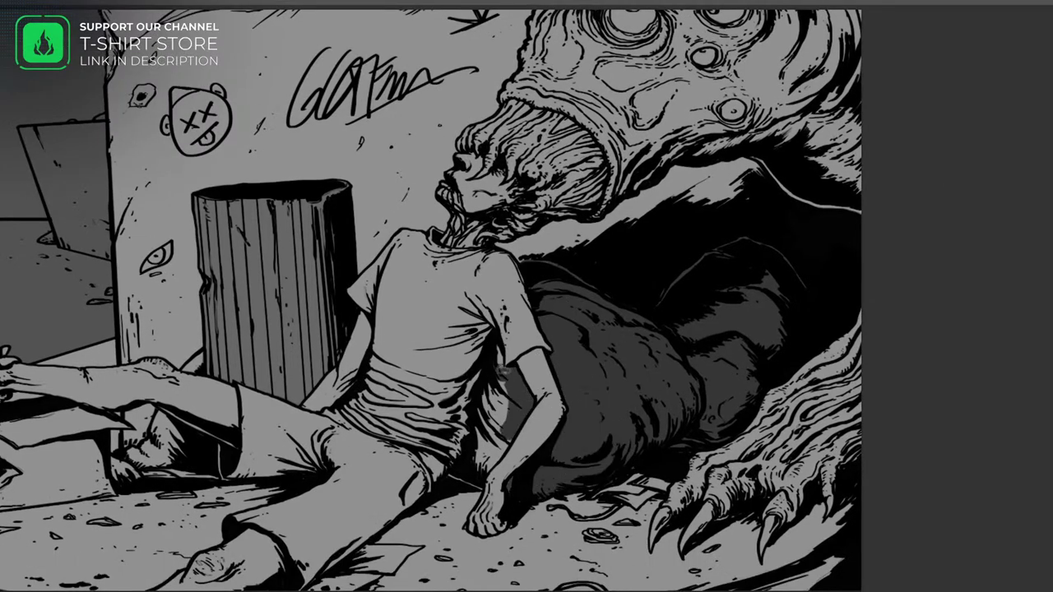
Fill the figure's shorts, the crumpled box and the graffiti wall with separate darker flat greys.
{"action": "left_click_drag", "start_coordinate": [183, 438], "coordinate": [492, 442]}
{"action": "left_click_drag", "start_coordinate": [434, 464], "coordinate": [379, 500]}
{"action": "left_click_drag", "start_coordinate": [468, 500], "coordinate": [457, 452]}
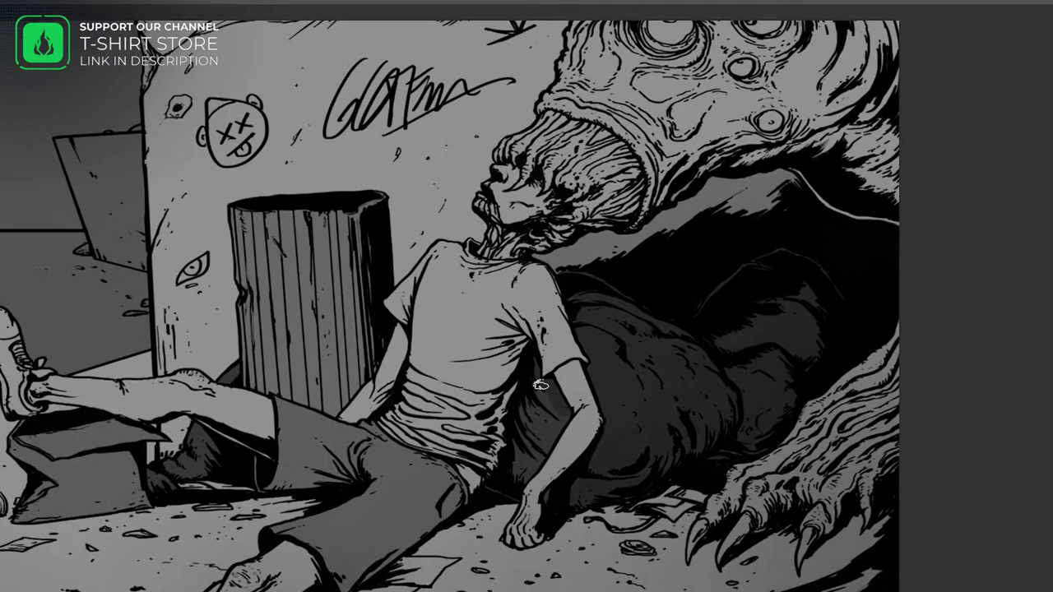
{"action": "left_click", "coordinate": [453, 154]}
{"action": "key", "text": "ctrl+d"}
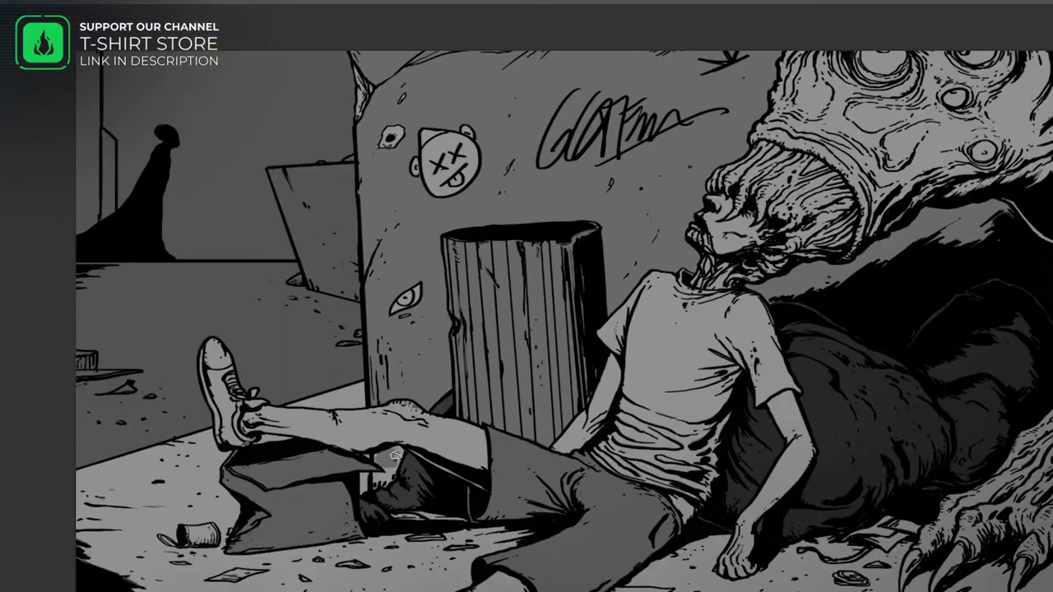
Darken the trash can, slab, creature and hair in grey and shade the figure's skin, shirt and shoe.
{"action": "left_click_drag", "start_coordinate": [557, 426], "coordinate": [327, 274]}
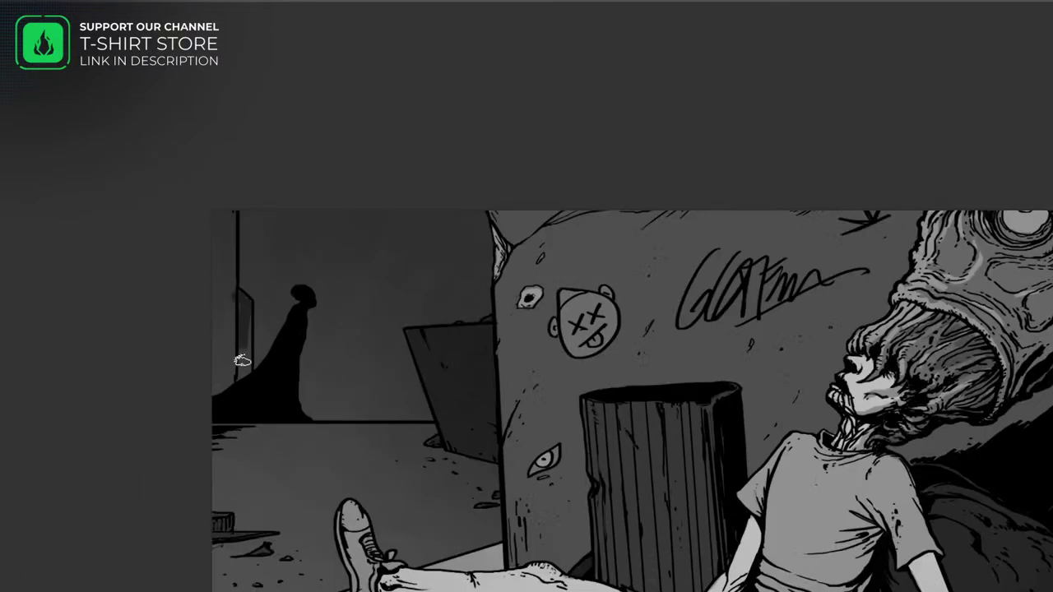
{"action": "key", "text": "ctrl+d"}
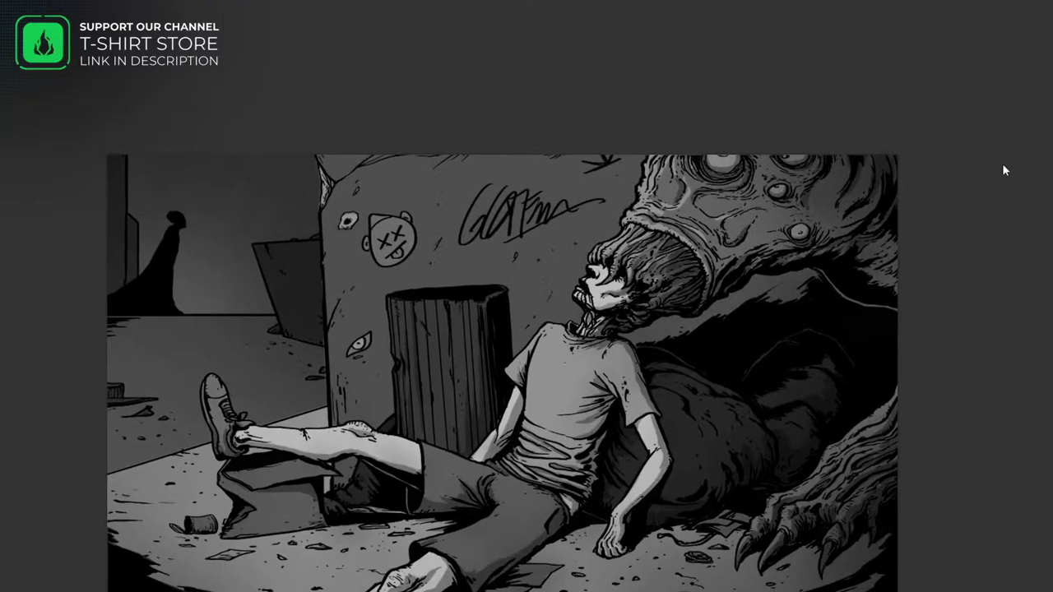
Colour the scene with teal light, a teal creature, pale skin, dark red hair and blood stains around the neck.
{"action": "key", "text": "ctrl+shift+u"}
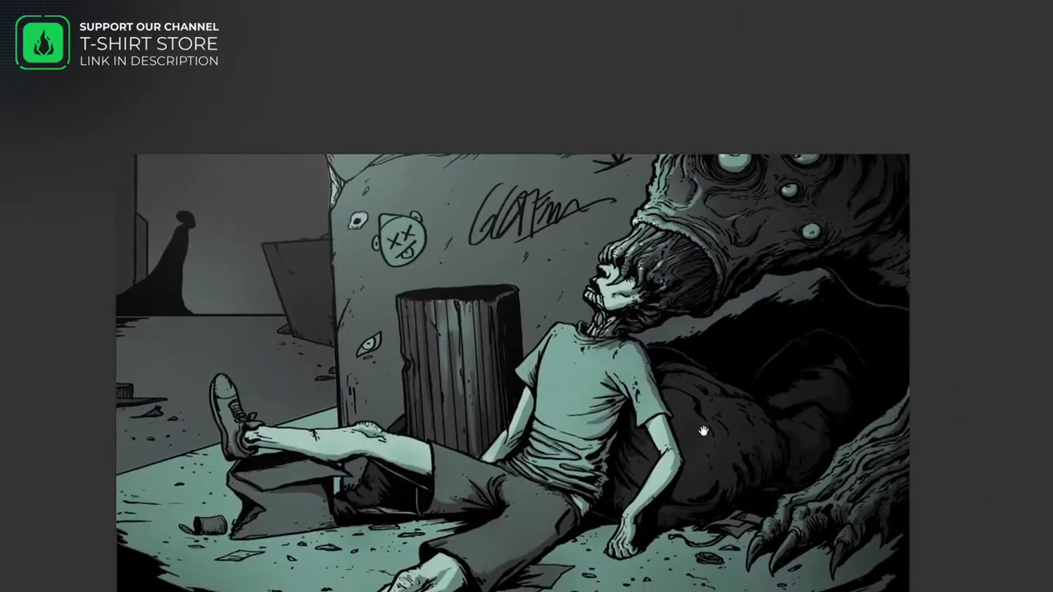
{"action": "left_click", "coordinate": [673, 404]}
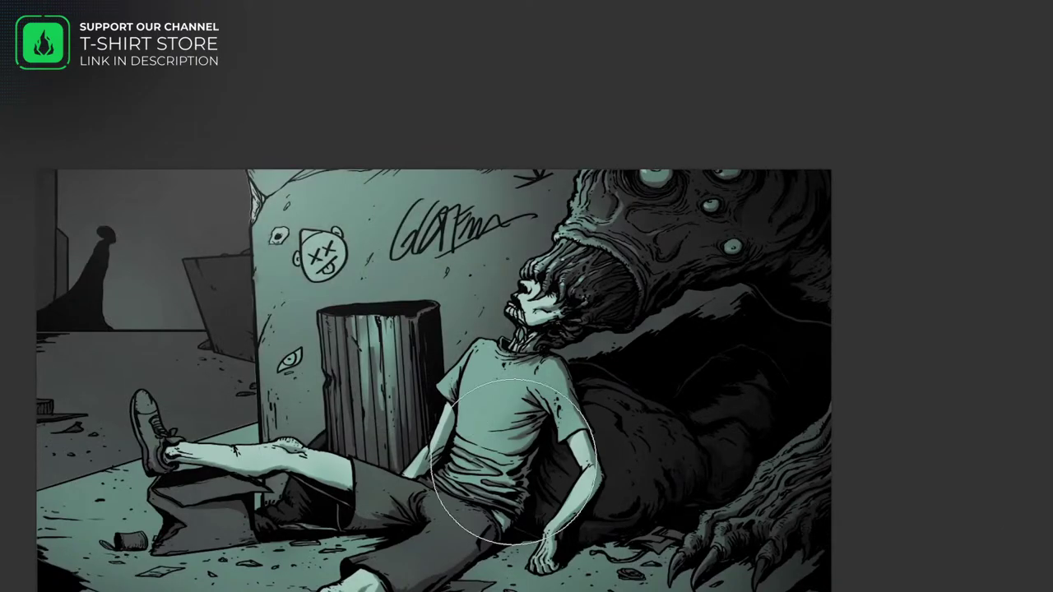
{"action": "left_click", "coordinate": [854, 120]}
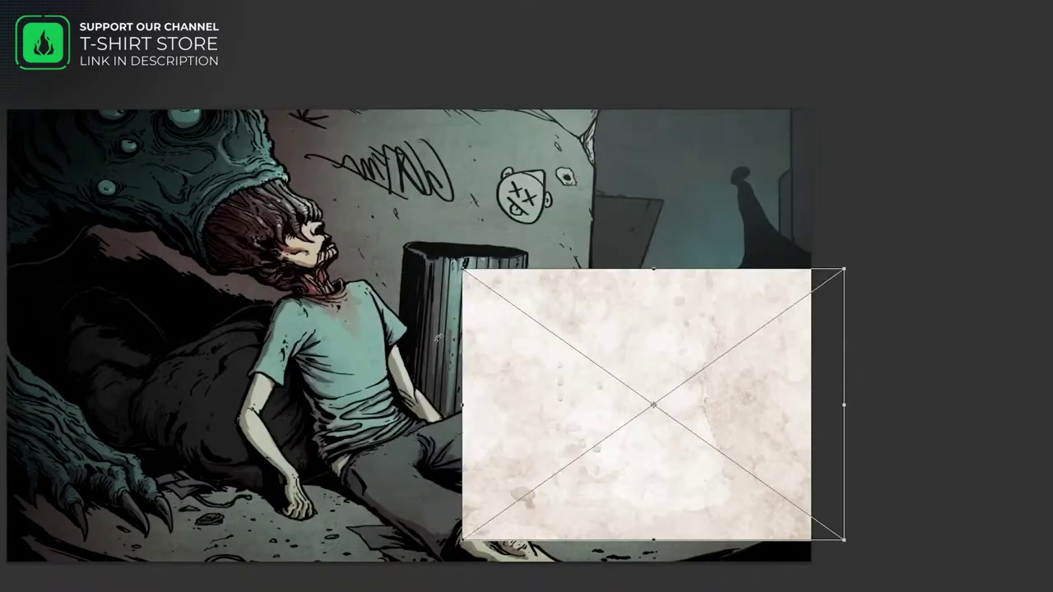
Blend the stained paper texture over the whole illustration.
{"action": "left_click_drag", "start_coordinate": [662, 575], "coordinate": [663, 527]}
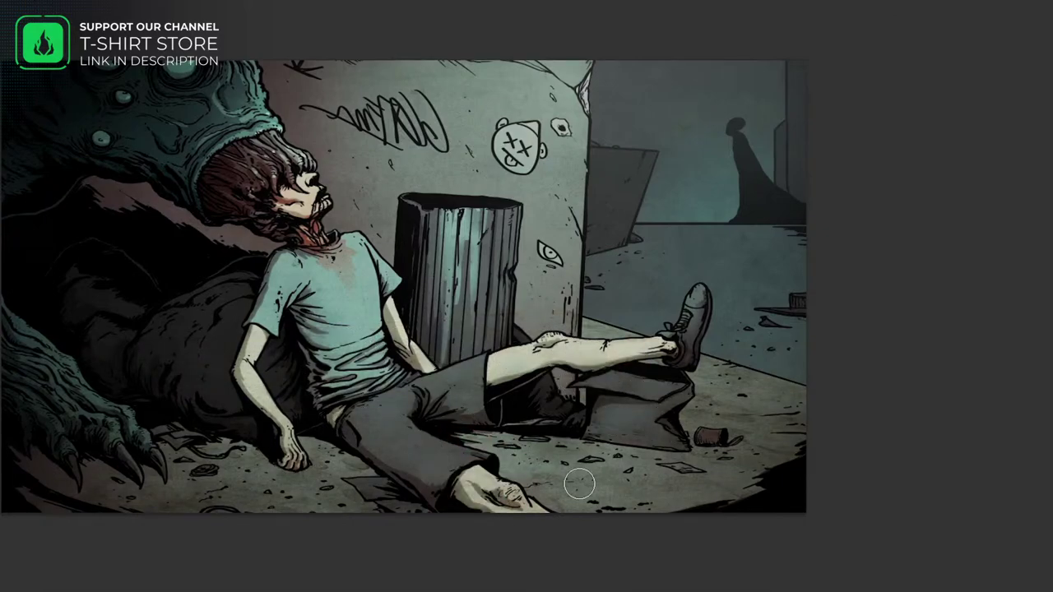
{"action": "left_click", "coordinate": [743, 353]}
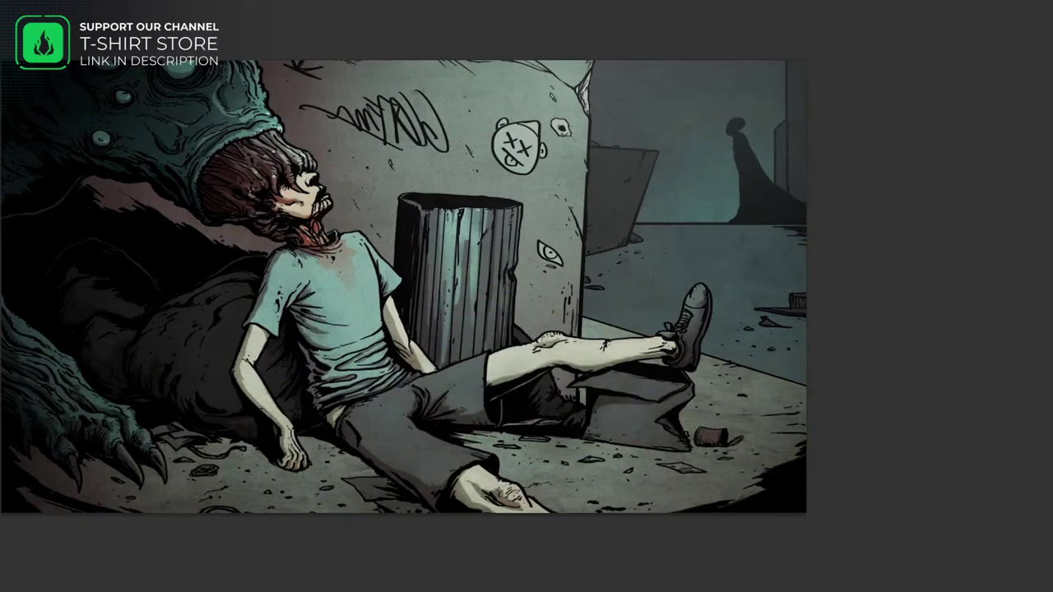
Blur the distant background and paint soft teal mist around the leaning slab and the ground beside the wall.
{"action": "key", "text": "m"}
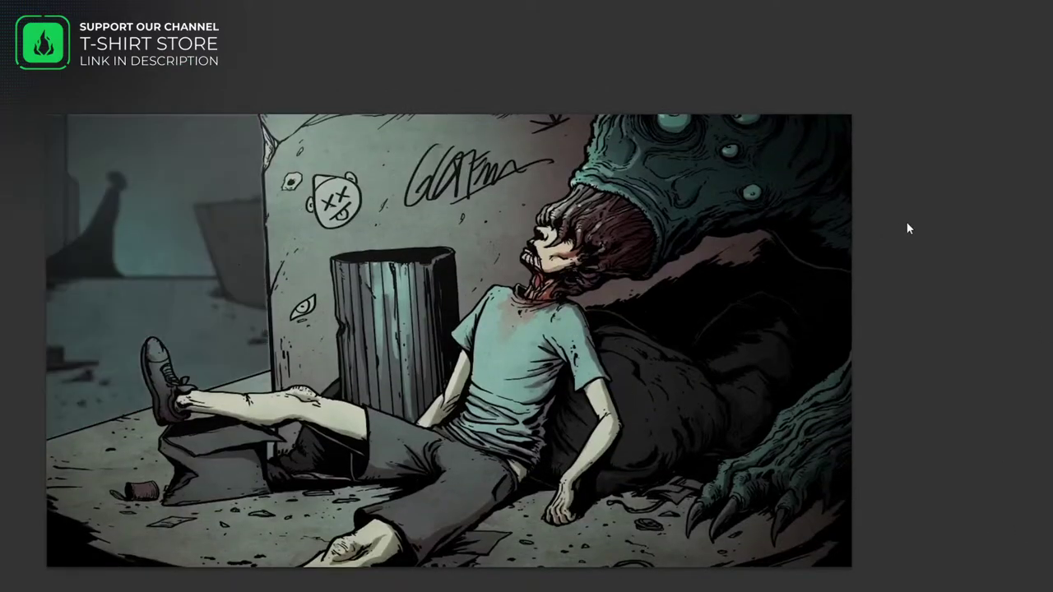
{"action": "scroll", "coordinate": [329, 329], "scroll_direction": "up", "scroll_amount": 2}
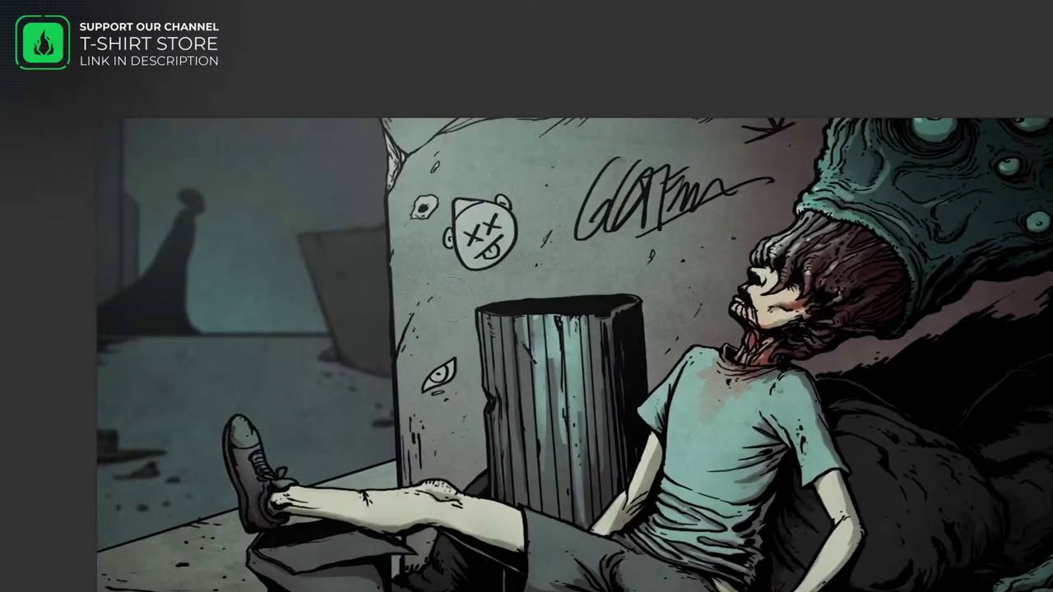
{"action": "left_click_drag", "start_coordinate": [255, 436], "coordinate": [301, 466]}
{"action": "left_click_drag", "start_coordinate": [428, 139], "coordinate": [545, 374]}
{"action": "mouse_move", "coordinate": [346, 247]}
{"action": "left_mouse_down"}
{"action": "mouse_move", "coordinate": [444, 345]}
{"action": "mouse_move", "coordinate": [468, 291]}
{"action": "left_mouse_up"}
{"action": "key", "text": "ctrl+d"}
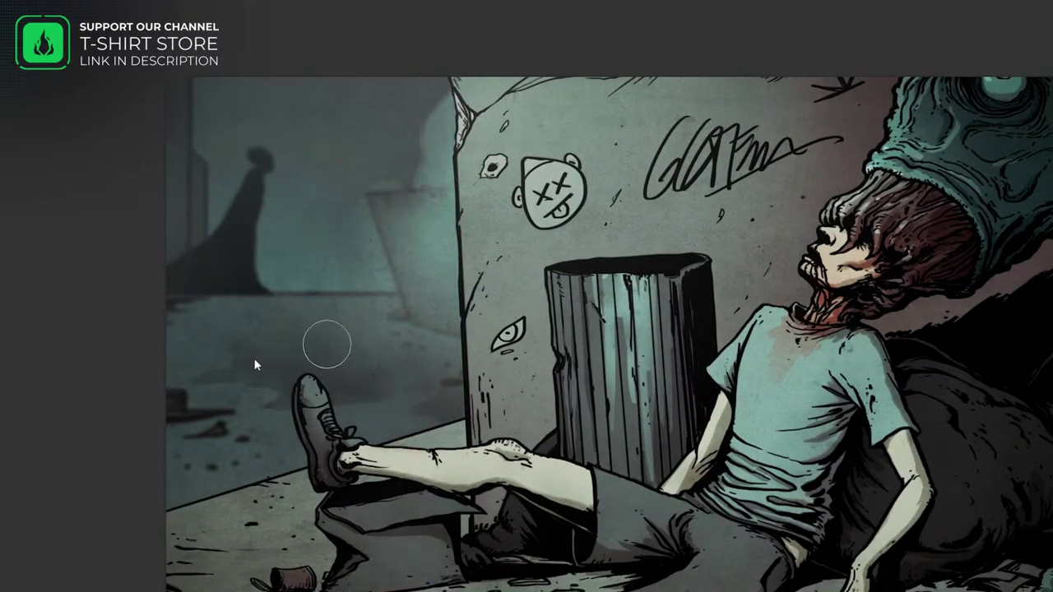
Undo the last change and outline an irregular selection across the ground and the raised leg.
{"action": "scroll", "coordinate": [254, 364], "scroll_direction": "down", "scroll_amount": 2}
{"action": "key", "text": "ctrl+z"}
{"action": "scroll", "coordinate": [827, 306], "scroll_direction": "down", "scroll_amount": 2}
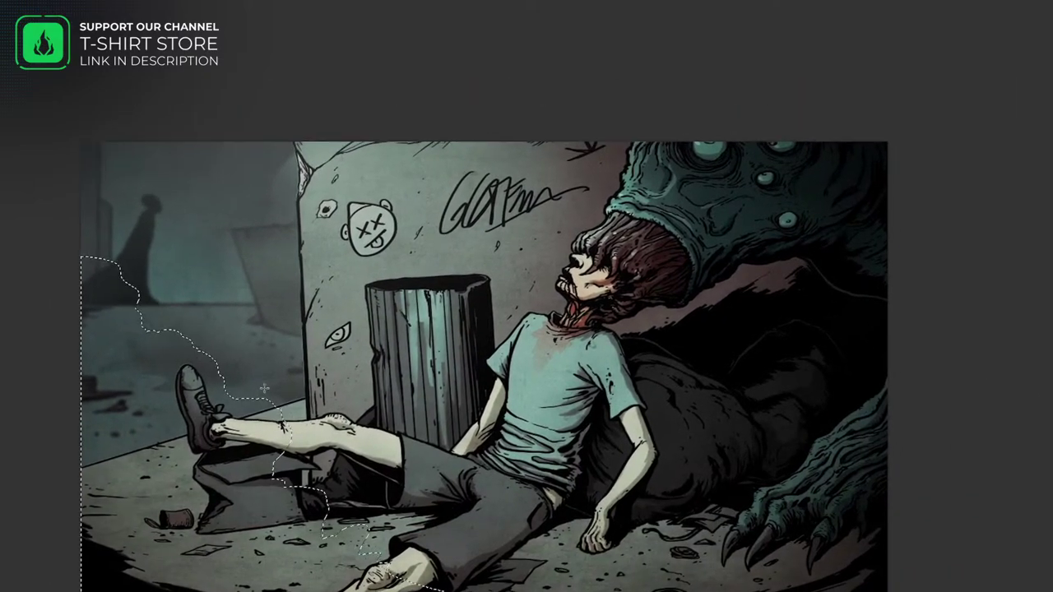
Tone the creature and background to dark grey, tint the wall green and paint details on the creature's eyes.
{"action": "scroll", "coordinate": [264, 387], "scroll_direction": "down", "scroll_amount": 2}
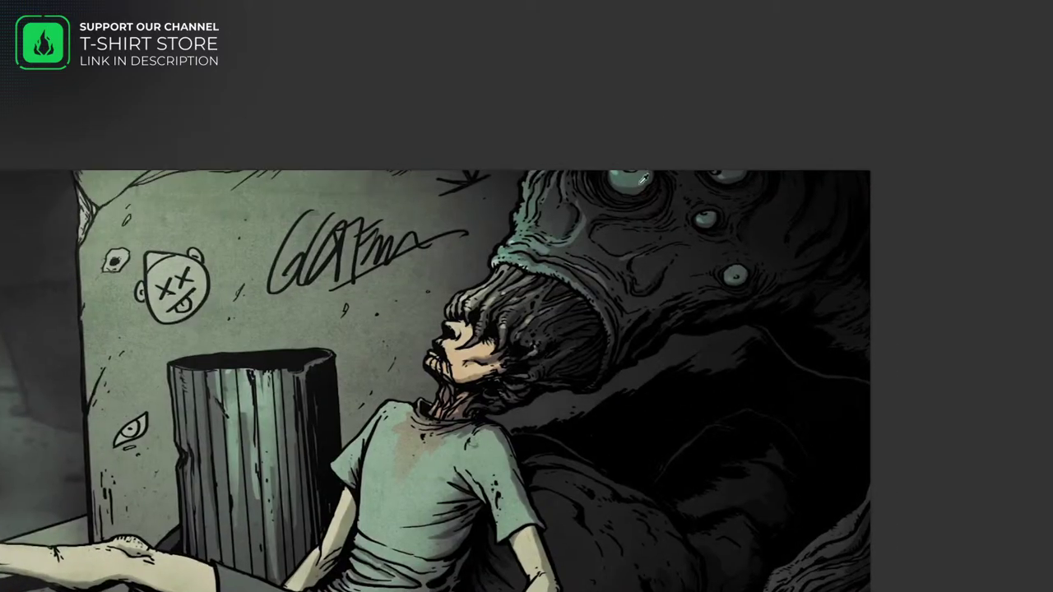
{"action": "scroll", "coordinate": [647, 200], "scroll_direction": "up", "scroll_amount": 2}
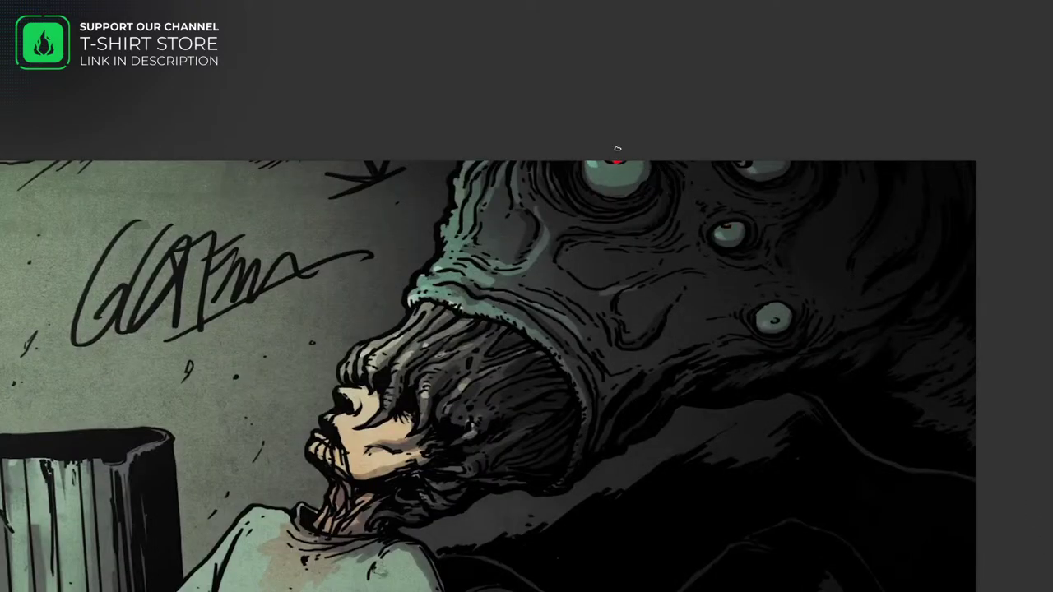